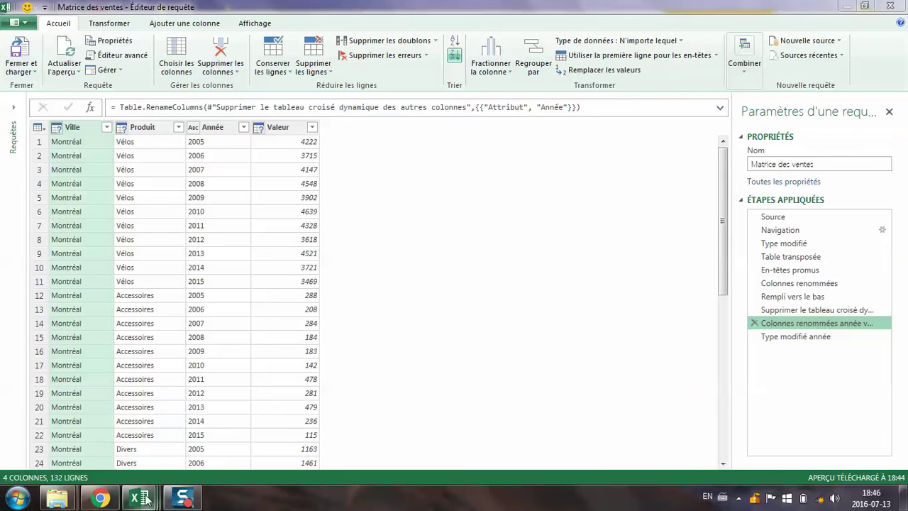
# - Switch to the VentesMatriceDonnees.xlsx workbook and examine the layout of its sales matrix by city, product and year
pyautogui.moveTo(142, 501)
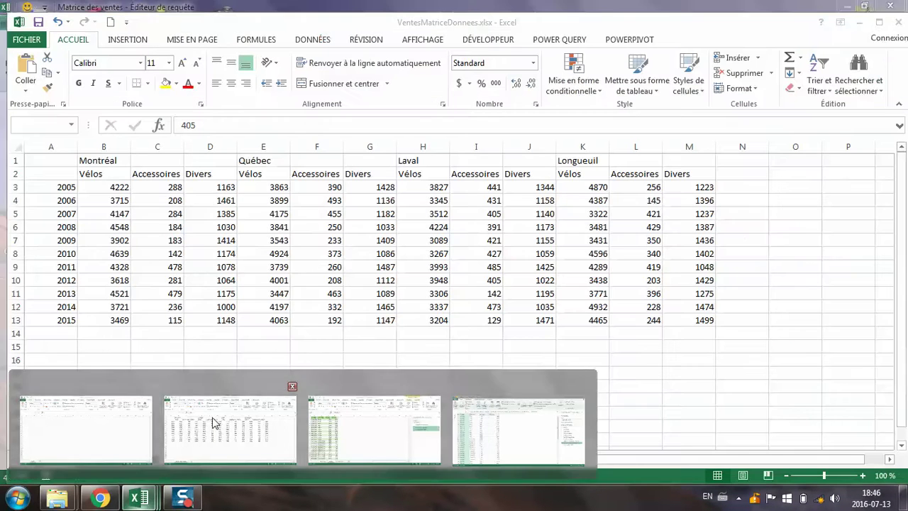
pyautogui.click(213, 417)
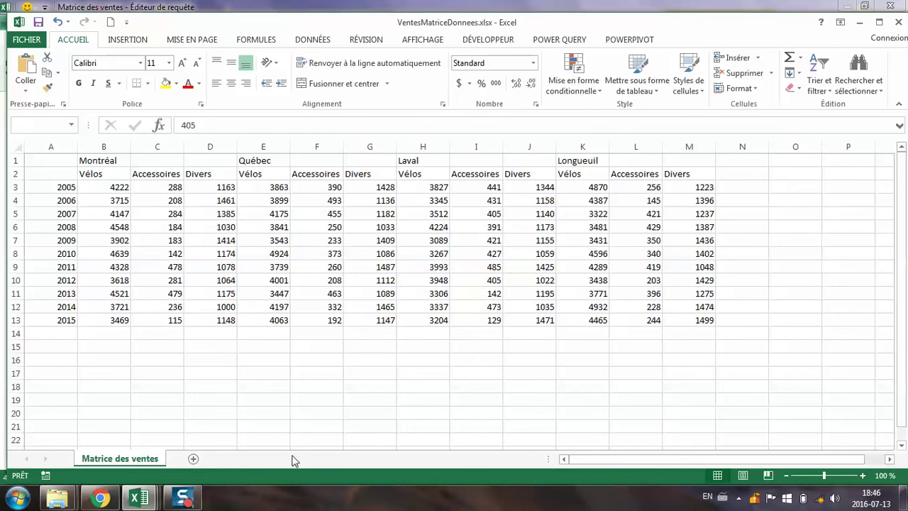
pyautogui.moveTo(144, 503)
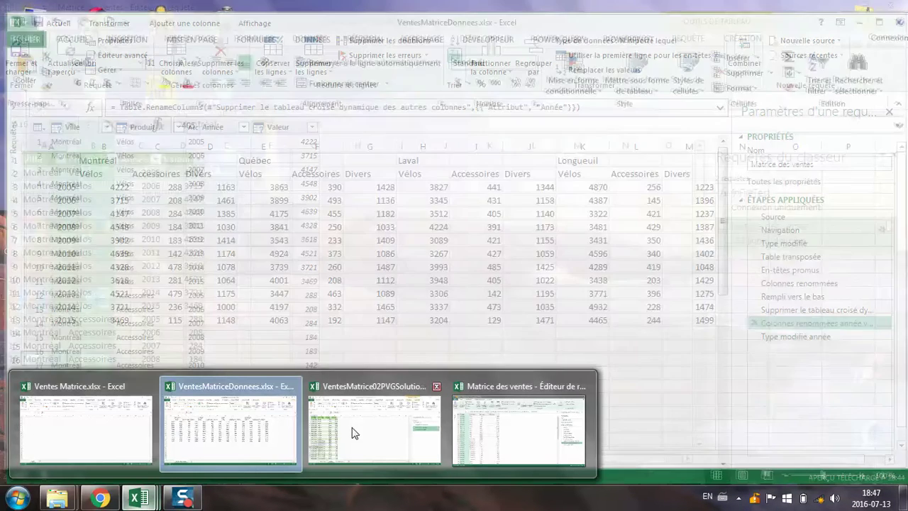
# - Close the query editor and review the Ventes table and the PV graphique charts in VentesMatrice02PVGSolution.xlsx
pyautogui.click(383, 431)
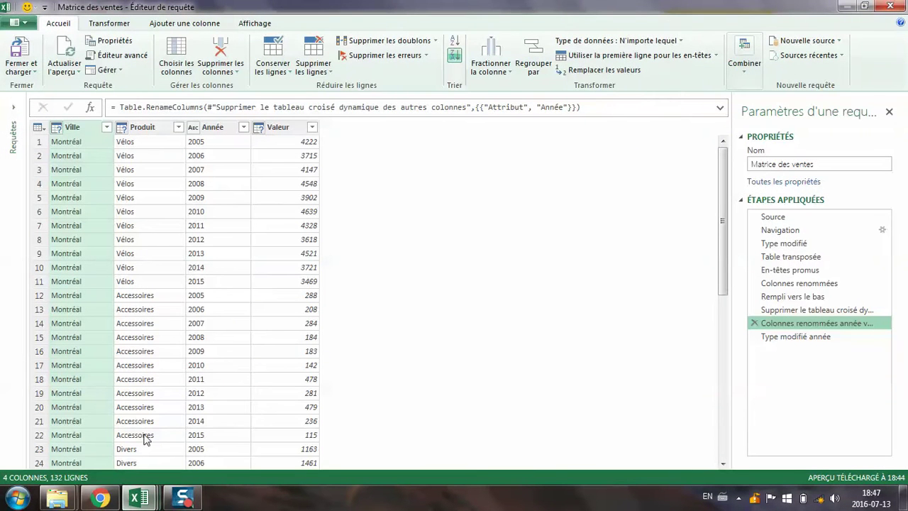
pyautogui.moveTo(146, 491)
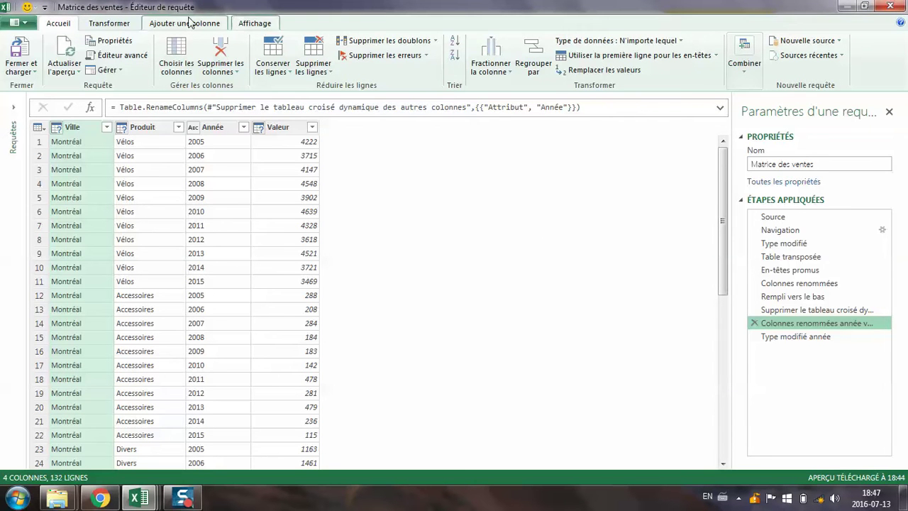
pyautogui.click(12, 24)
pyautogui.click(57, 42)
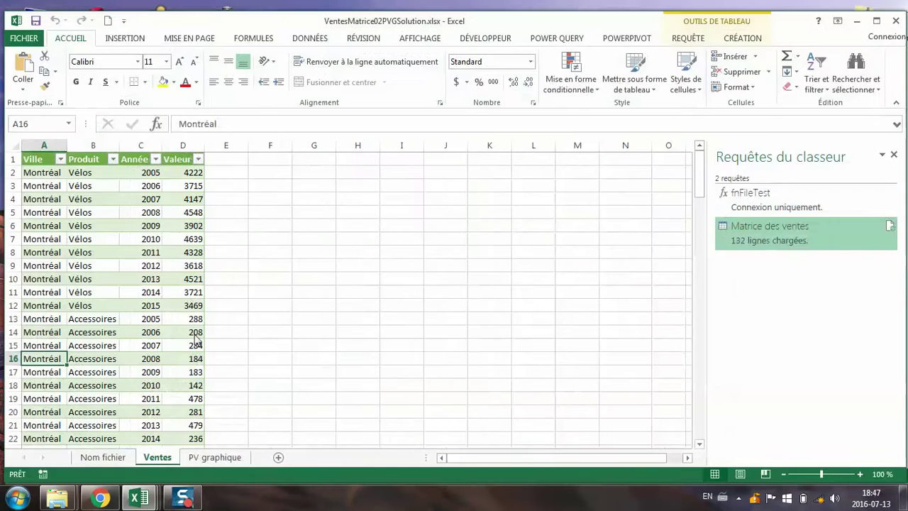
pyautogui.click(213, 458)
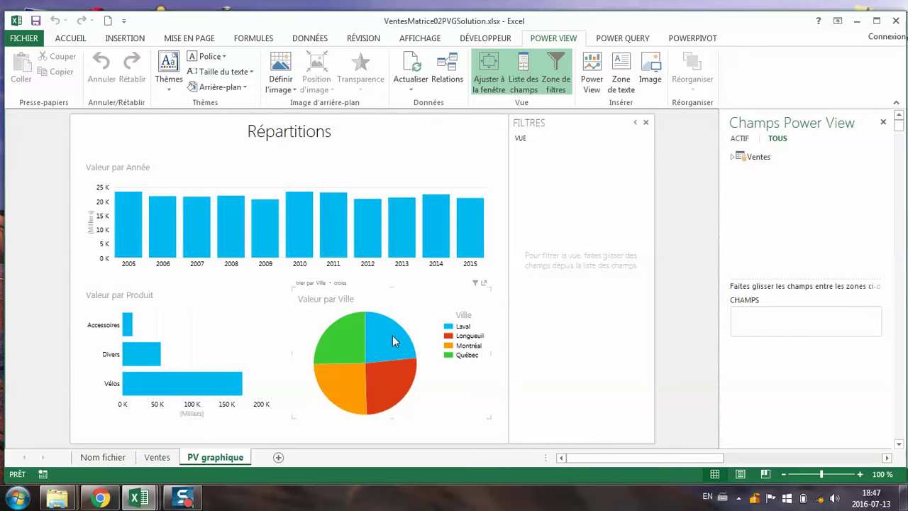
pyautogui.moveTo(378, 341)
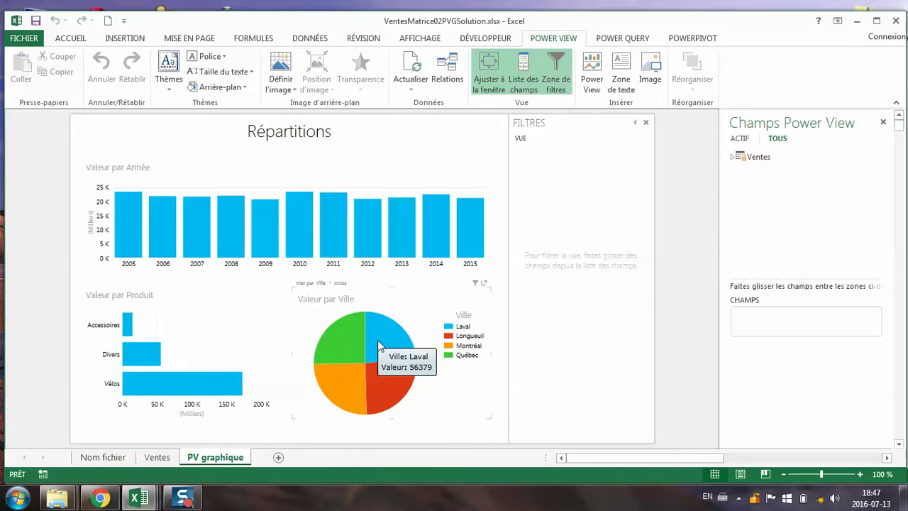
pyautogui.click(157, 458)
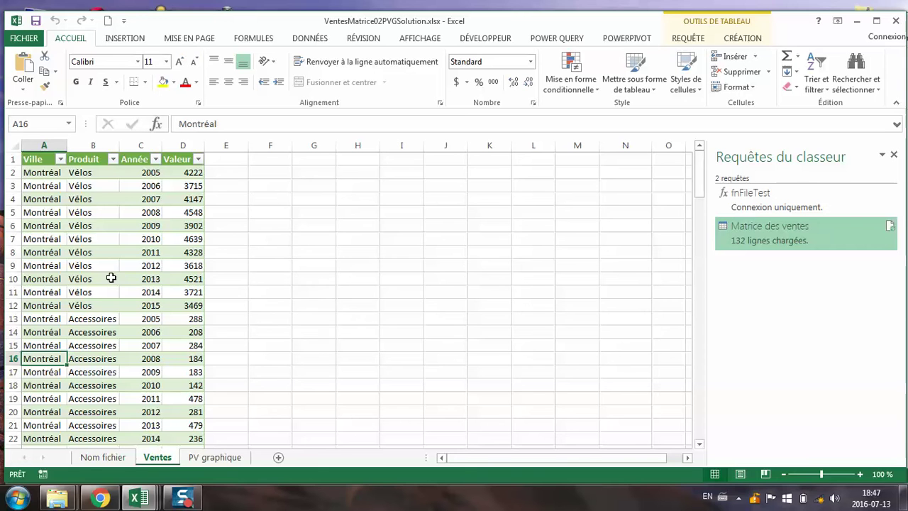
# - Open the Matrice des ventes query in the editor, examine its applied steps and result table, and close the editor
pyautogui.moveTo(749, 231)
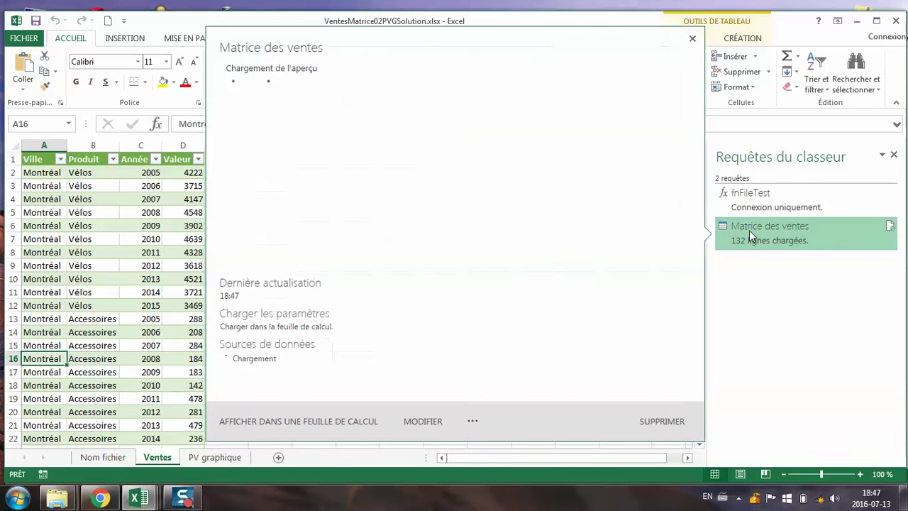
pyautogui.doubleClick(749, 230)
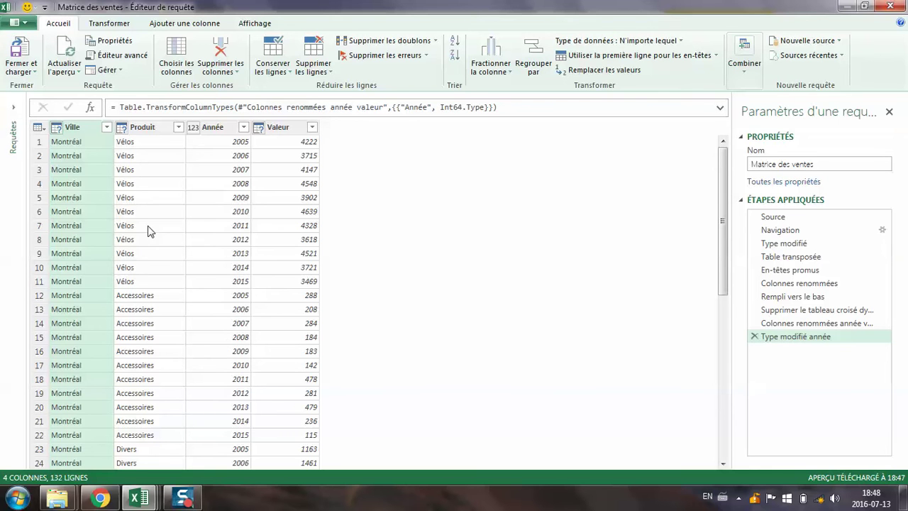
pyautogui.click(24, 23)
pyautogui.click(29, 46)
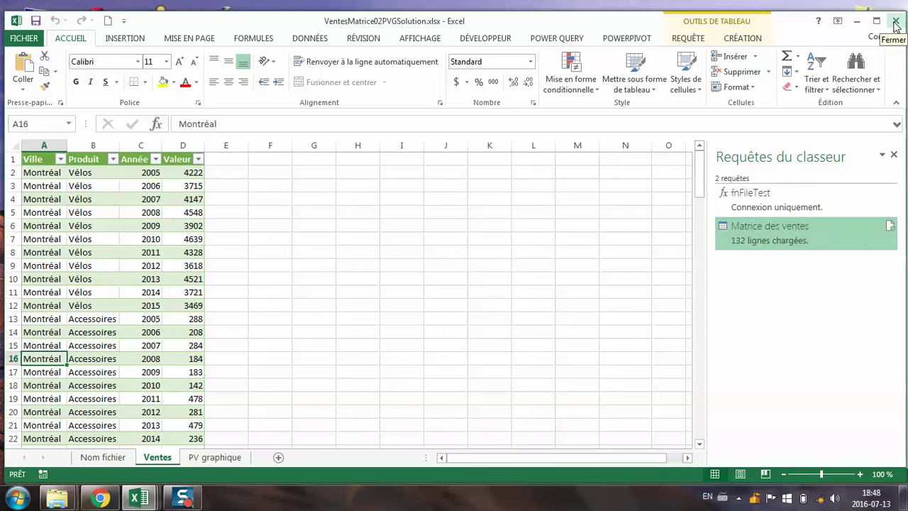
# - Close VentesMatrice02PVGSolution.xlsx without saving and switch to the empty Ventes Matrice.xlsx workbook
pyautogui.click(895, 26)
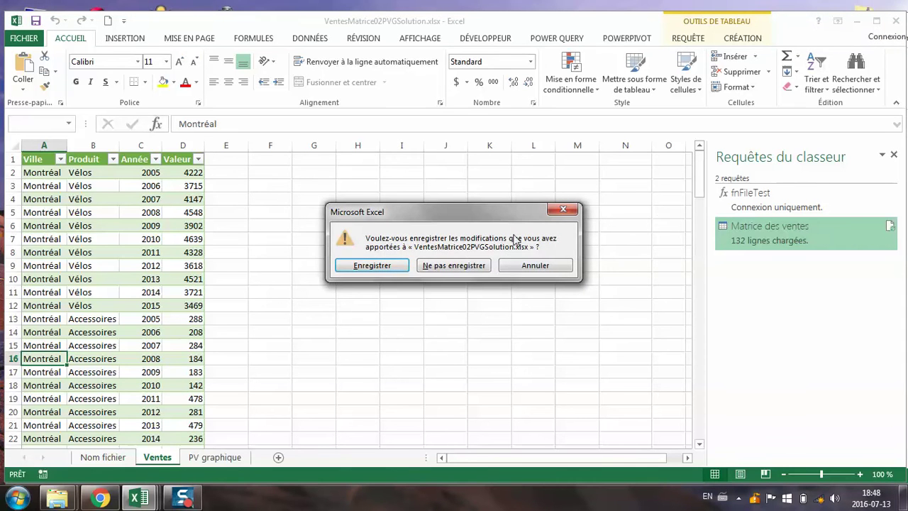
pyautogui.click(436, 266)
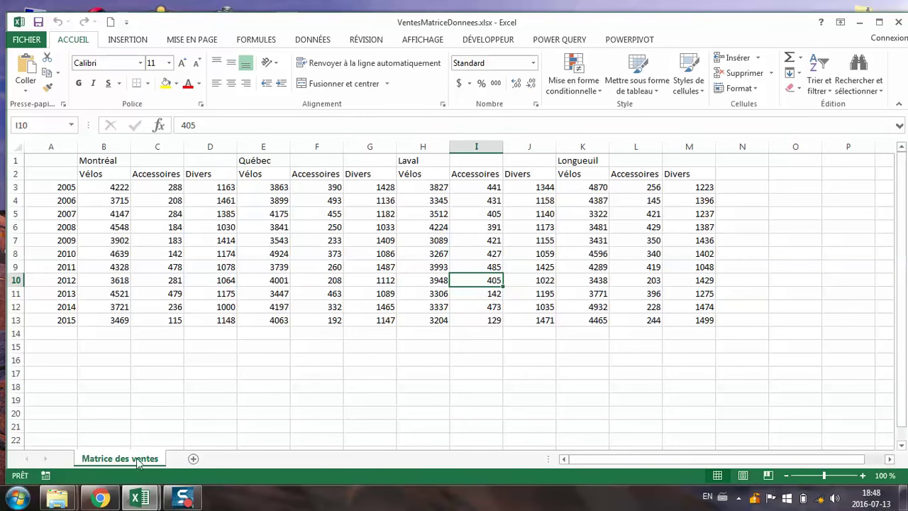
pyautogui.click(139, 497)
pyautogui.click(90, 430)
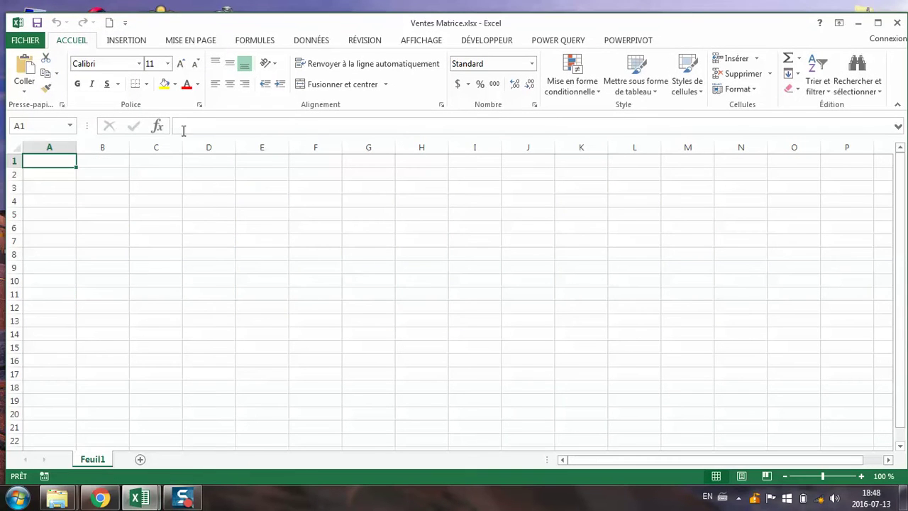
# - With Power Query, import the Matrice des ventes sheet from VentesMatriceDonnees.xlsx in the ressources folder and open it for editing
pyautogui.click(552, 43)
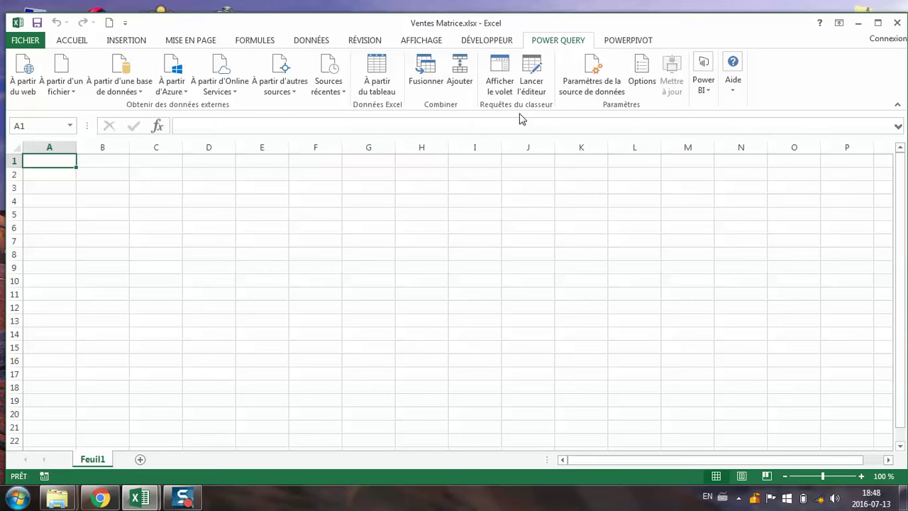
pyautogui.click(61, 76)
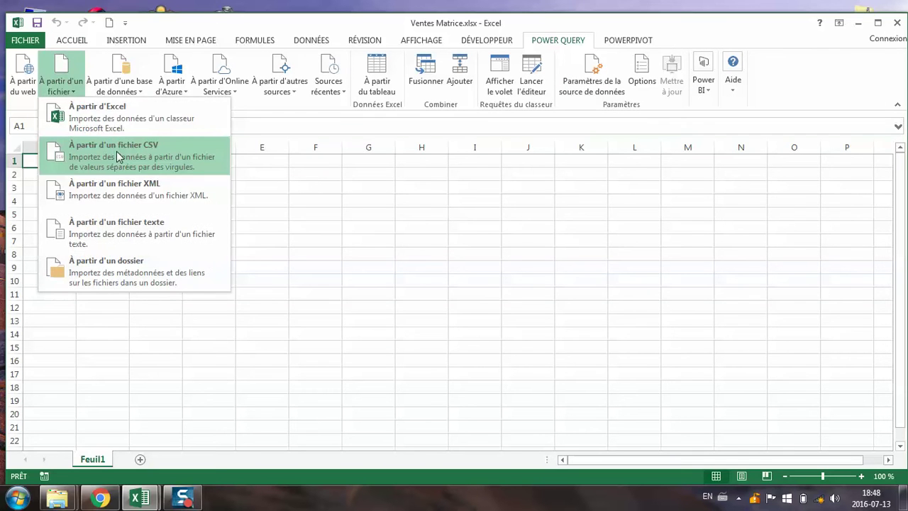
pyautogui.click(112, 119)
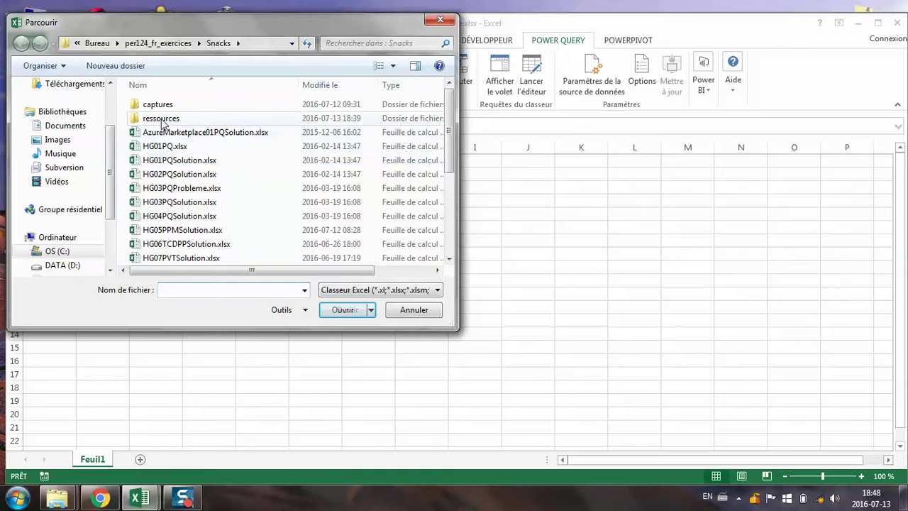
pyautogui.doubleClick(162, 120)
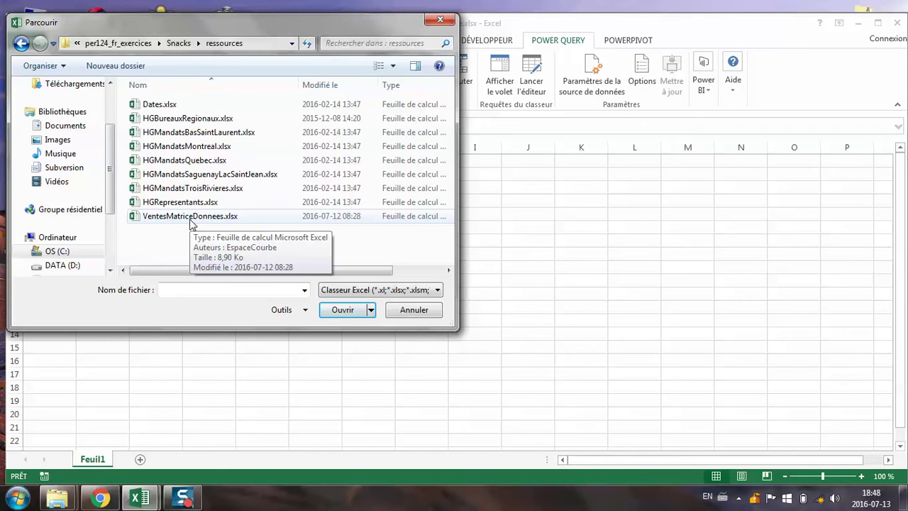
pyautogui.doubleClick(190, 217)
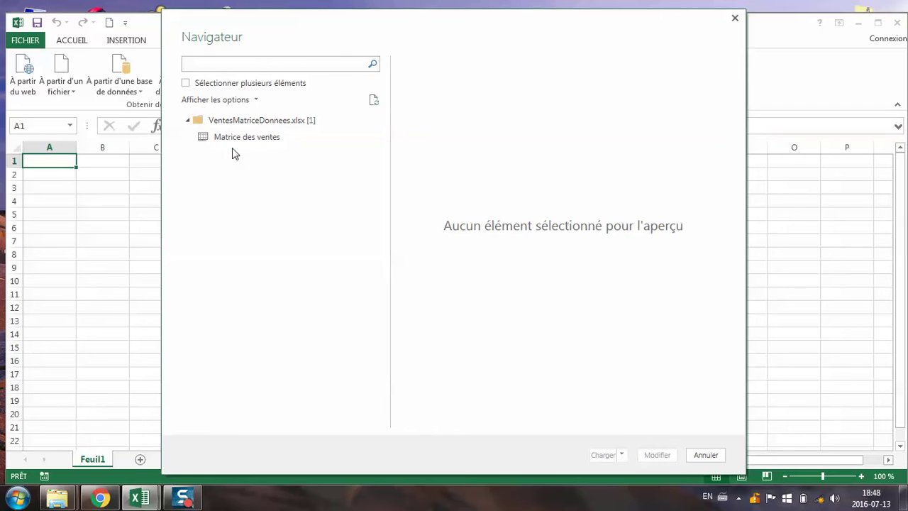
pyautogui.click(235, 140)
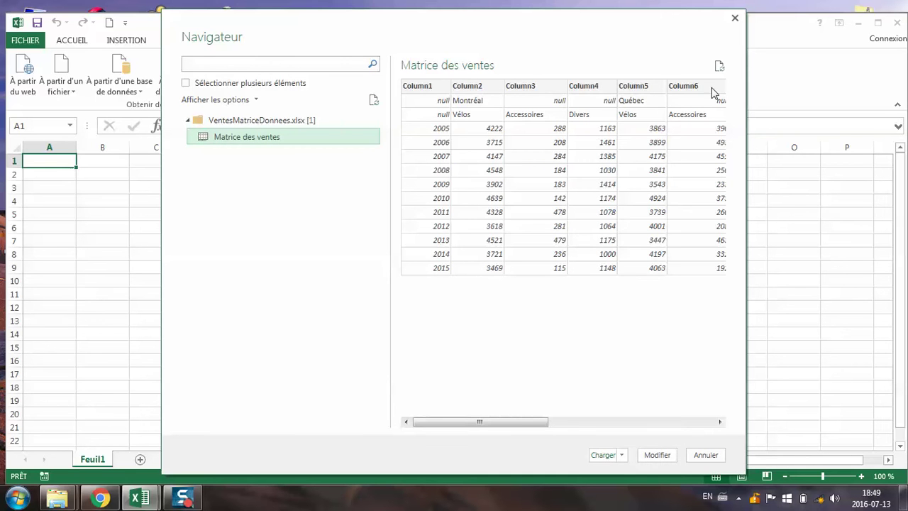
pyautogui.click(657, 455)
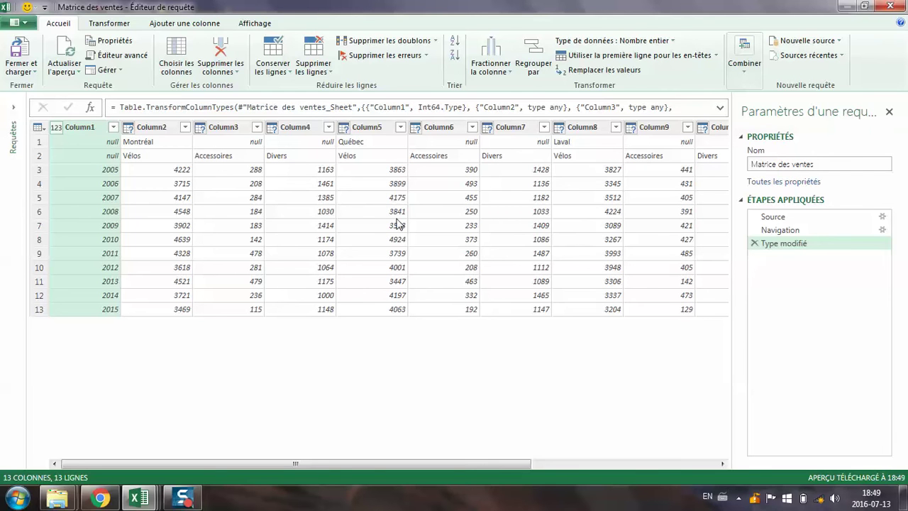
# - Transpose the imported table and use its first row as column headers
pyautogui.click(108, 26)
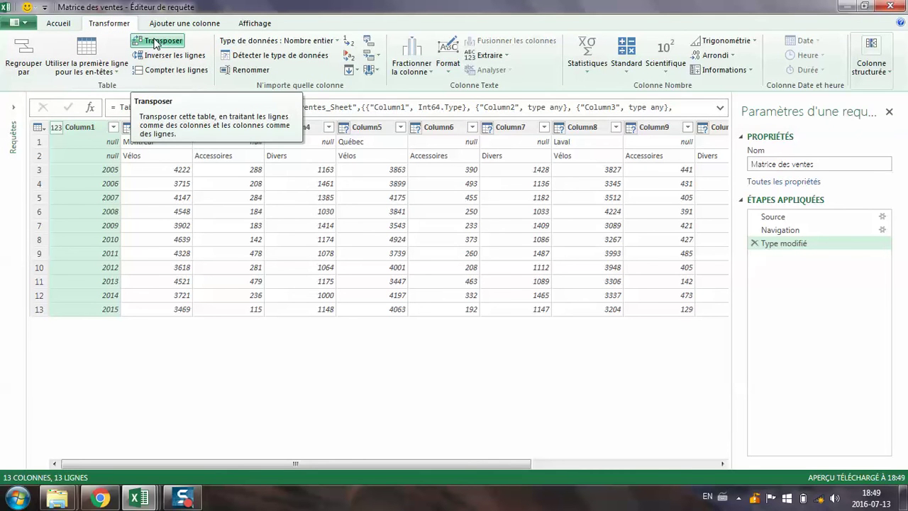
pyautogui.click(157, 41)
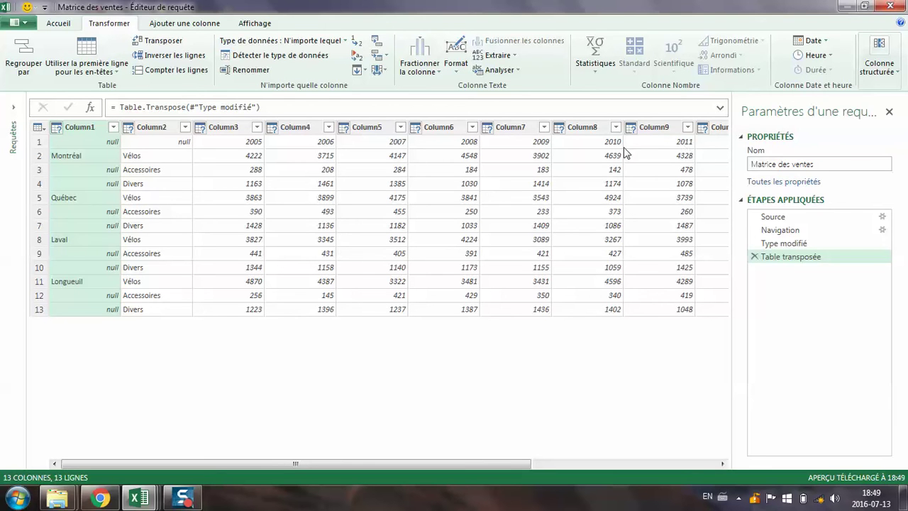
pyautogui.click(59, 23)
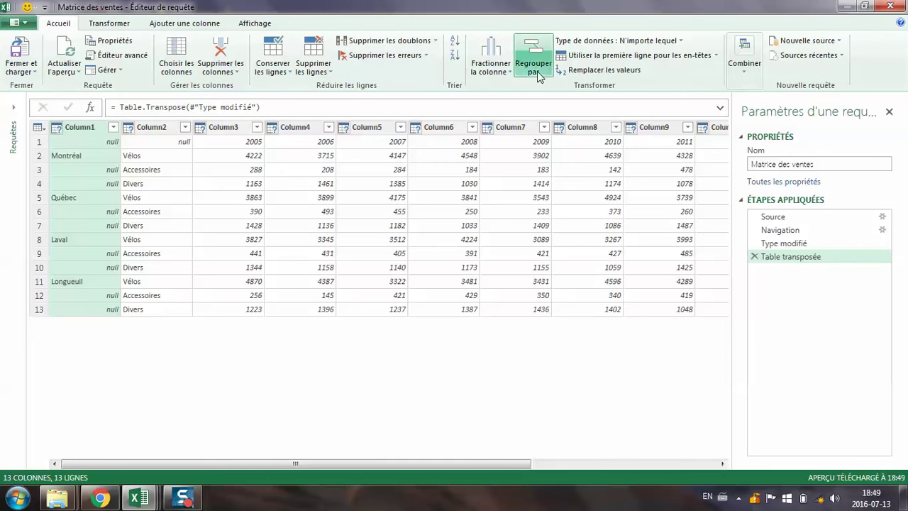
pyautogui.click(633, 57)
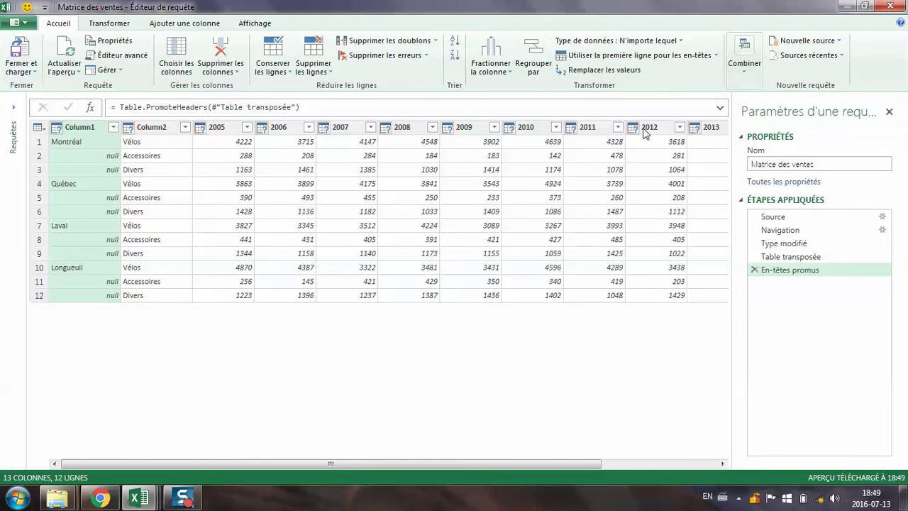
# - Rename Column1 to "Ville" and Column2 to "Type de produit"
pyautogui.doubleClick(78, 128)
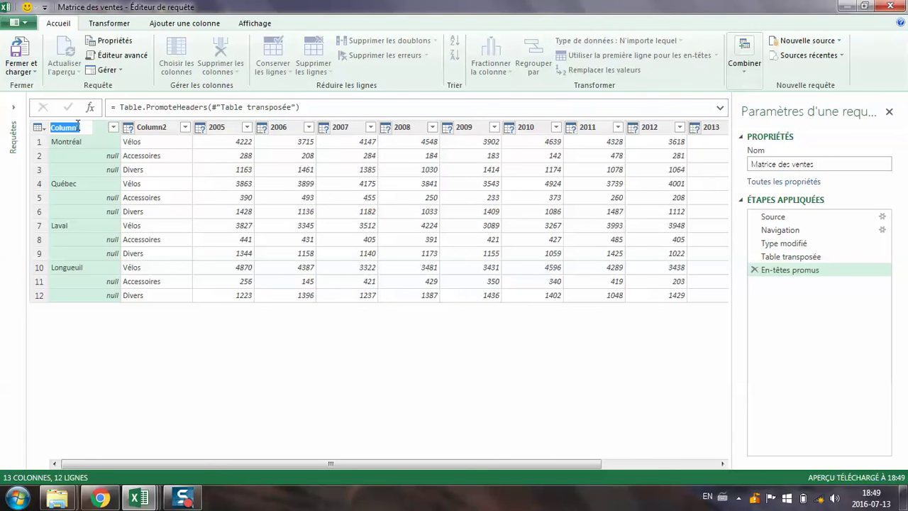
pyautogui.write('Ville')
pyautogui.press('Return')
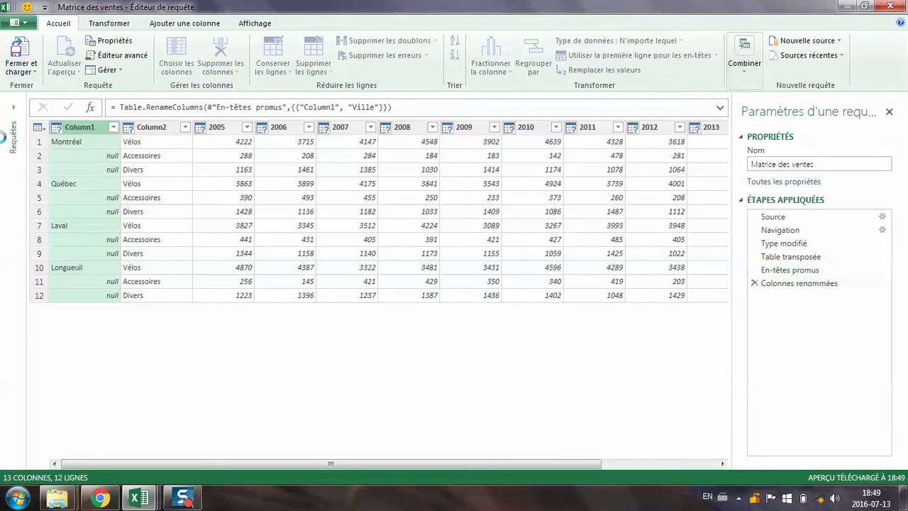
pyautogui.doubleClick(139, 127)
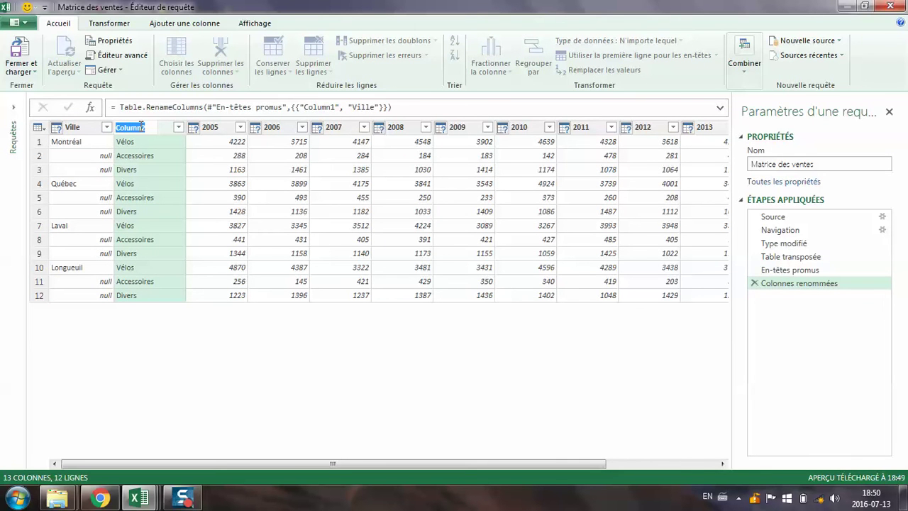
pyautogui.write('T')
pyautogui.write('ype de produit')
pyautogui.press('Return')
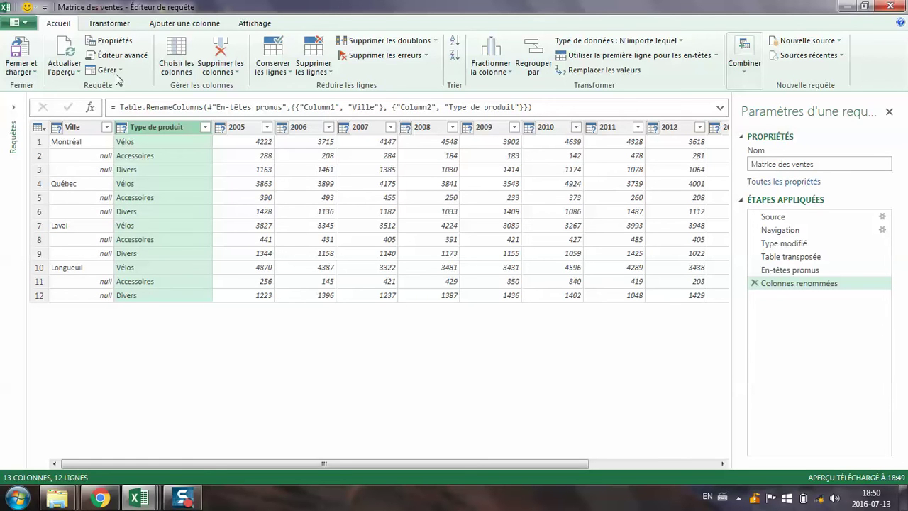
# - Fill the Ville column downward so that each city name replaces the null cells below it
pyautogui.click(127, 24)
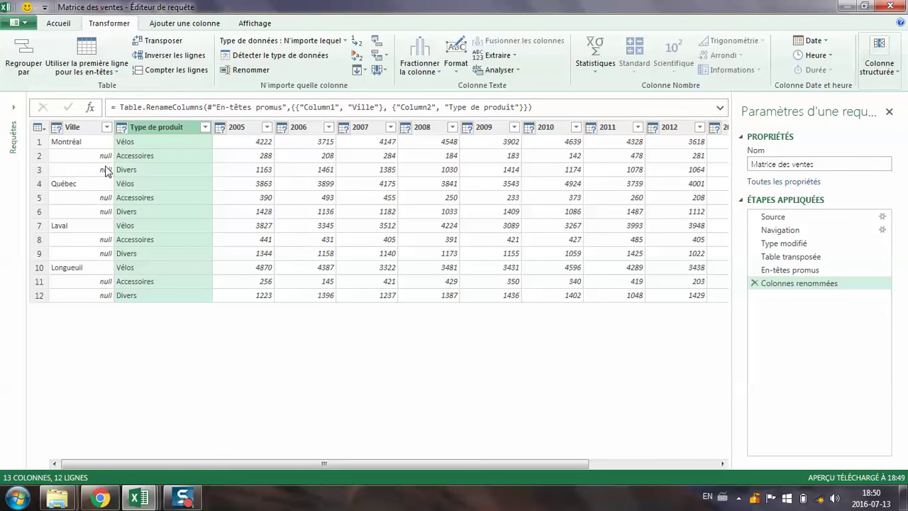
pyautogui.click(366, 71)
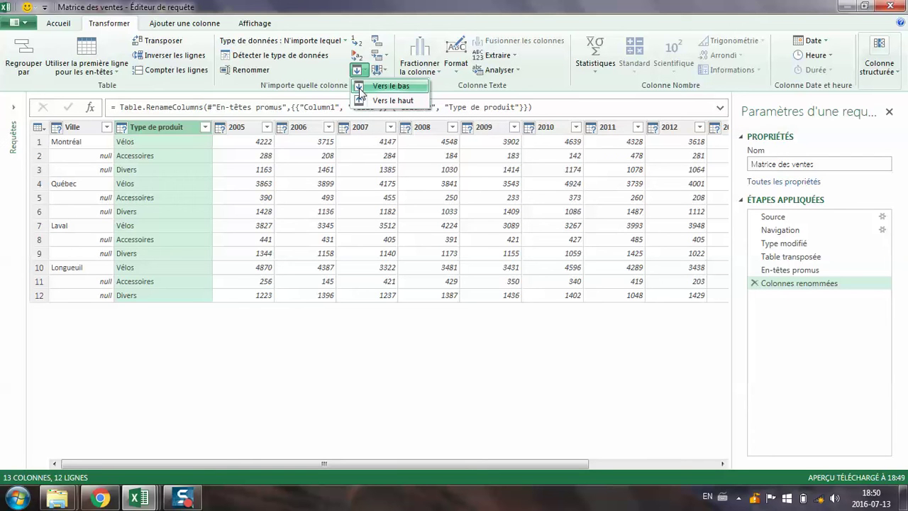
pyautogui.click(71, 127)
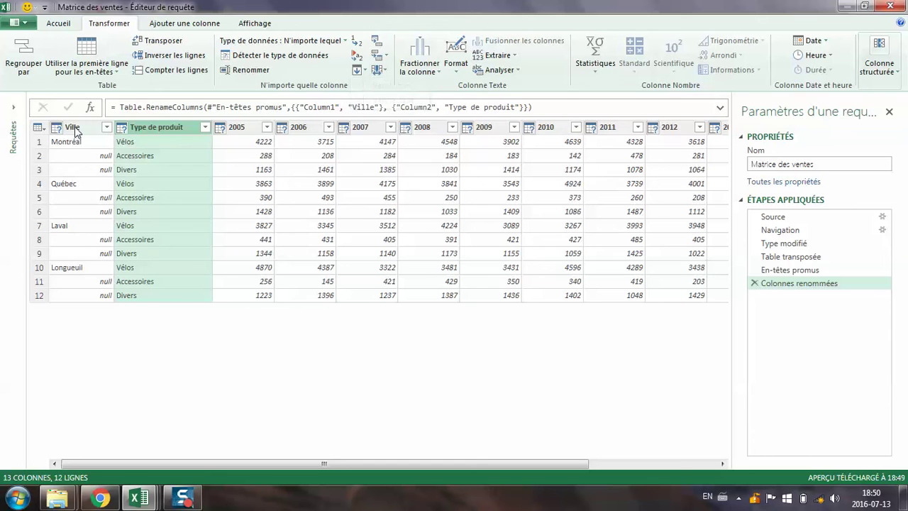
pyautogui.click(74, 128)
pyautogui.click(358, 71)
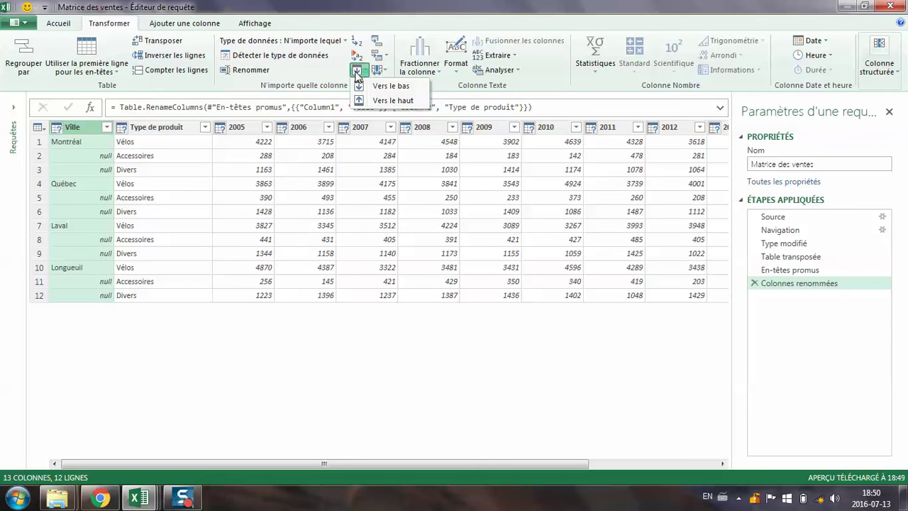
pyautogui.click(389, 86)
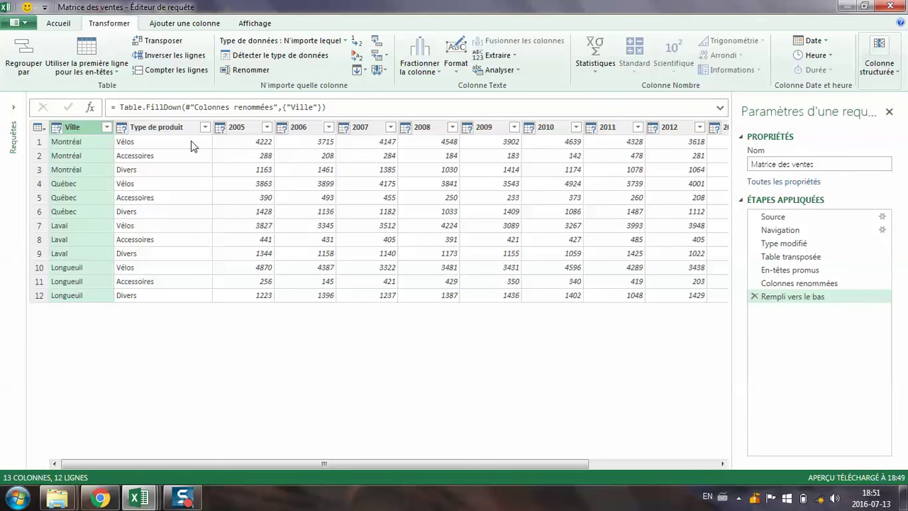
# - Unpivot all columns other than Ville and Type de produit into attribute and value rows
pyautogui.click(172, 131)
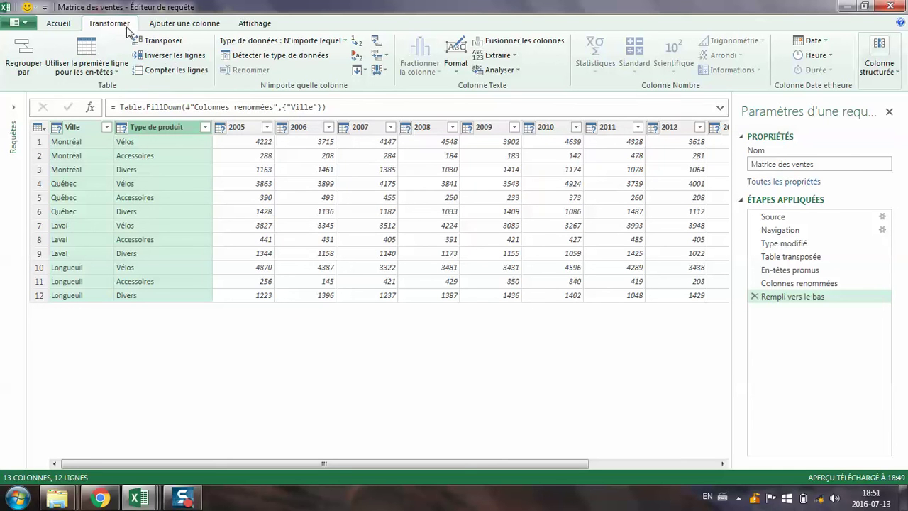
pyautogui.click(388, 58)
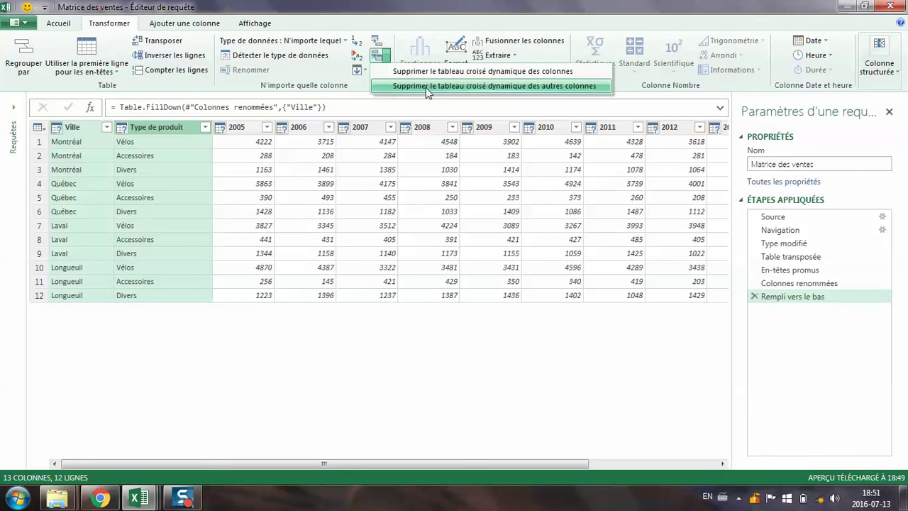
pyautogui.click(547, 90)
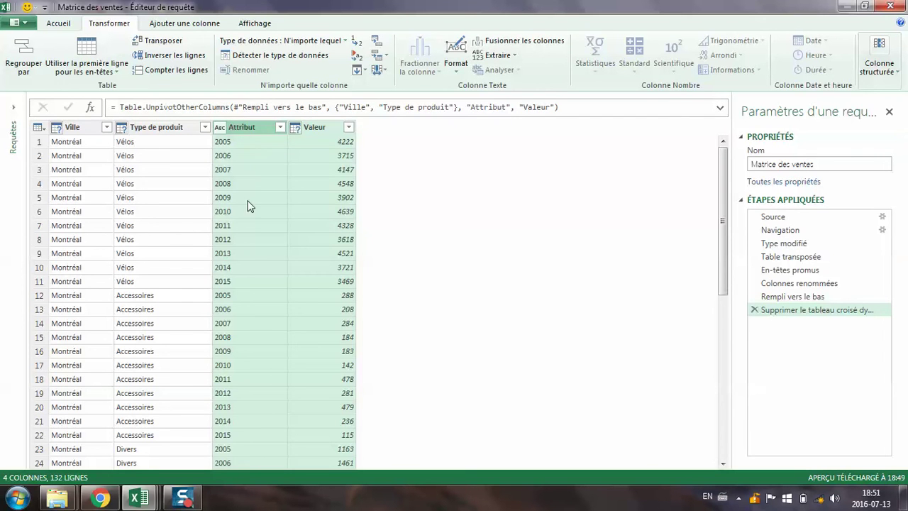
# - Rename the Attribut column to "Année" and set its data type to Nombre entier
pyautogui.doubleClick(254, 126)
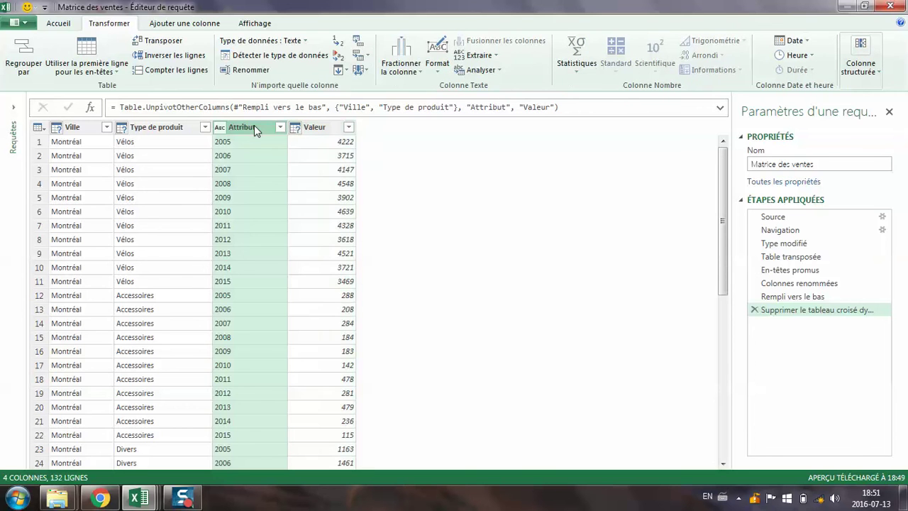
pyautogui.write('Année')
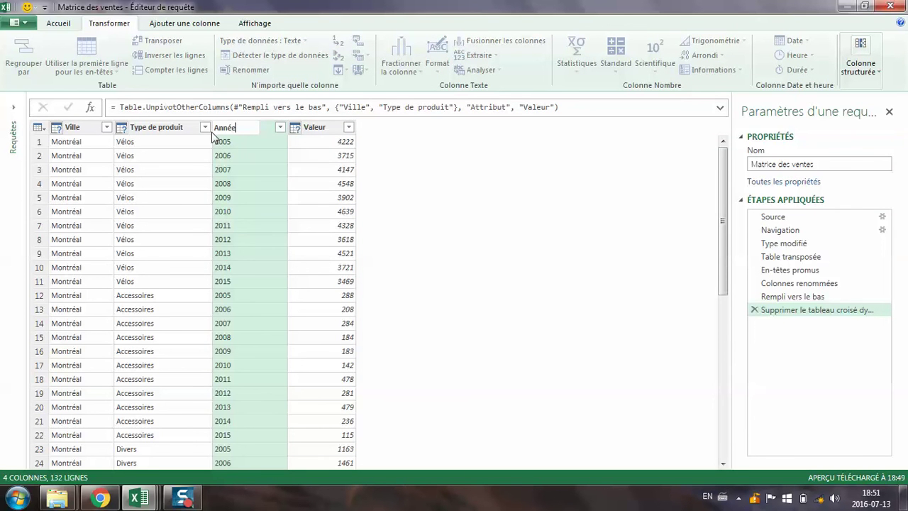
pyautogui.press('Return')
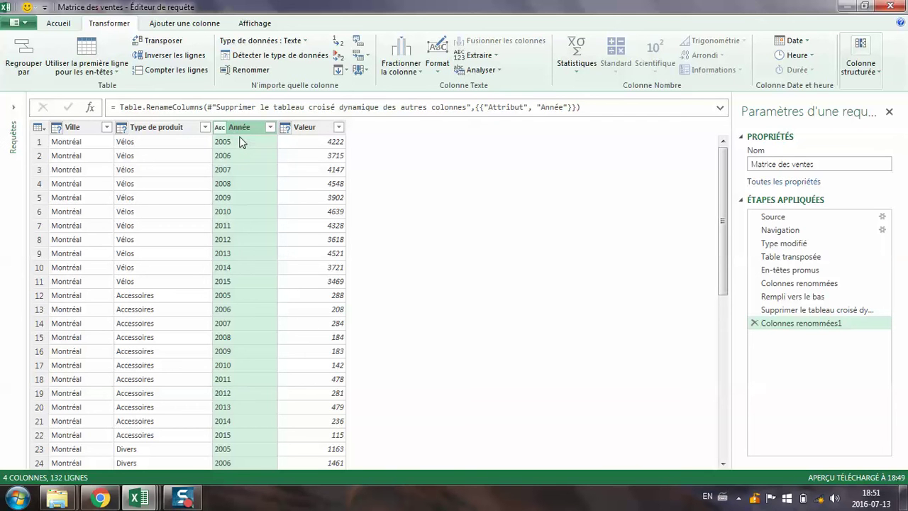
pyautogui.click(304, 42)
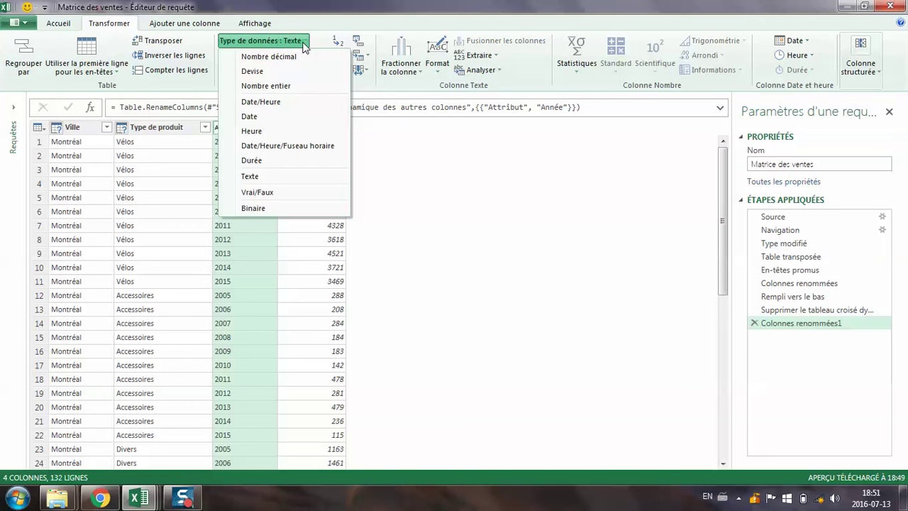
pyautogui.click(294, 86)
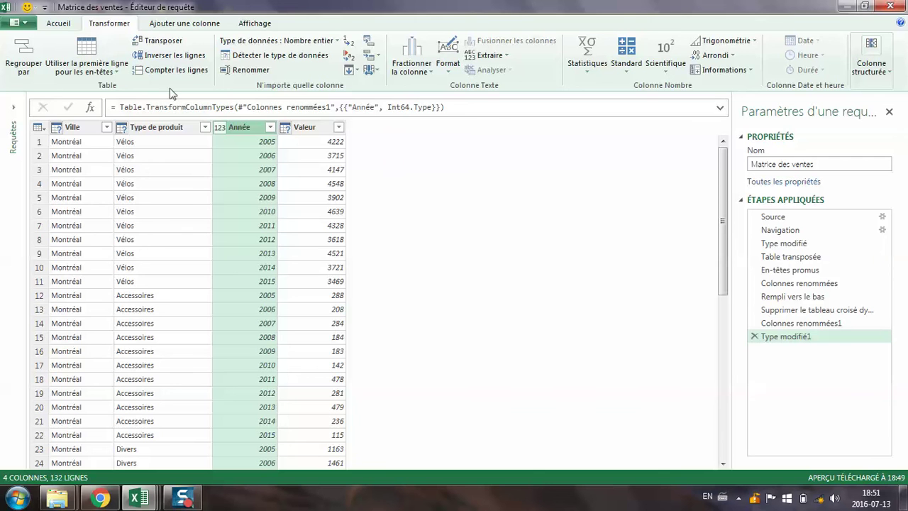
# - Close and load the query into the workbook, and rename the sheet holding the loaded table "Matrice des ventes"
pyautogui.click(15, 23)
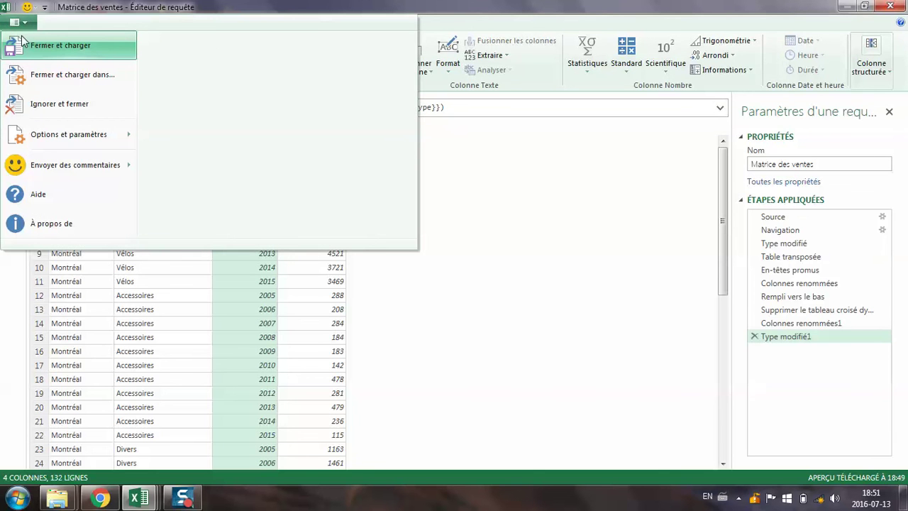
pyautogui.click(21, 43)
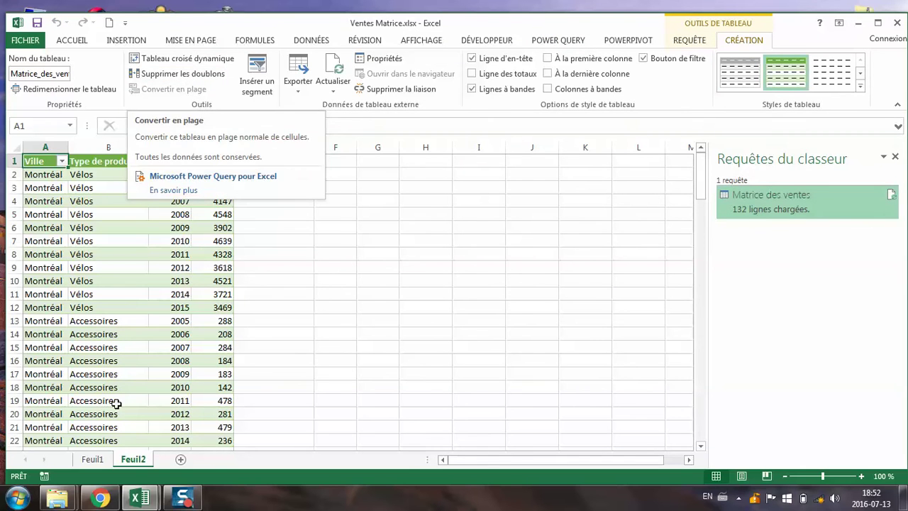
pyautogui.doubleClick(135, 458)
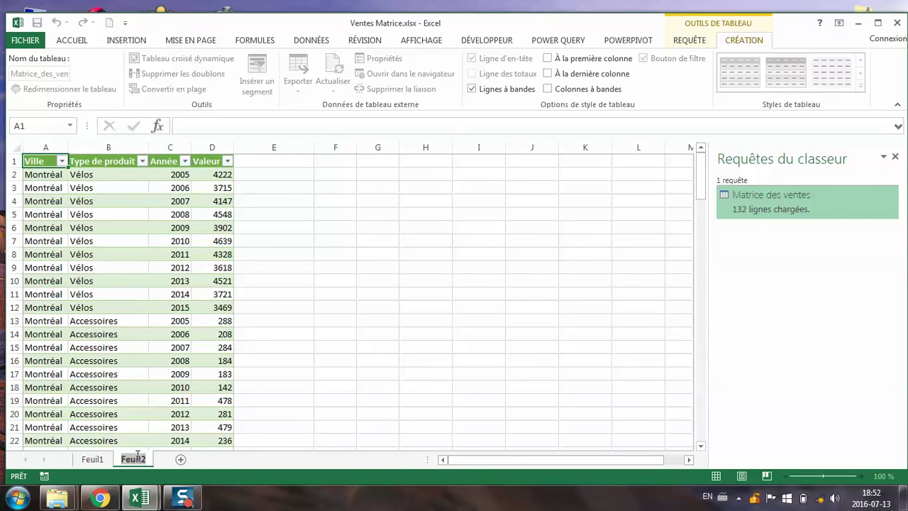
pyautogui.write('Matrice d')
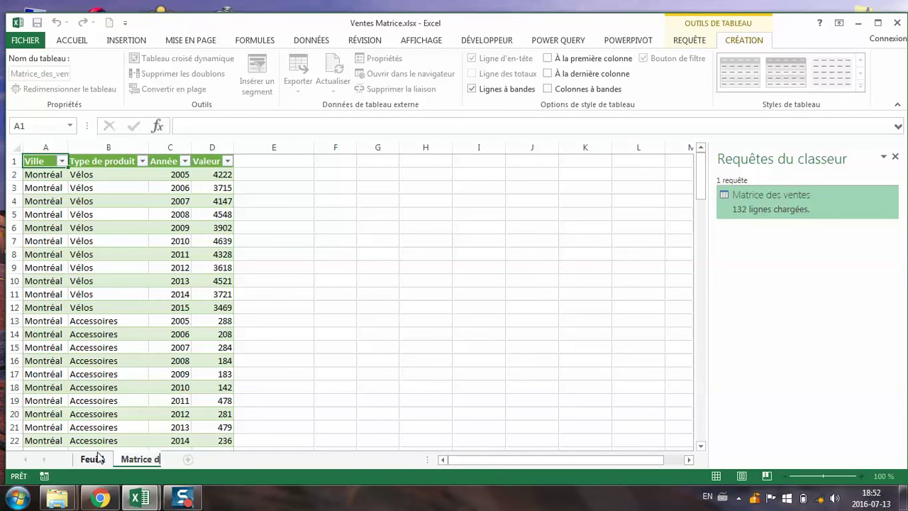
pyautogui.write('es ventes')
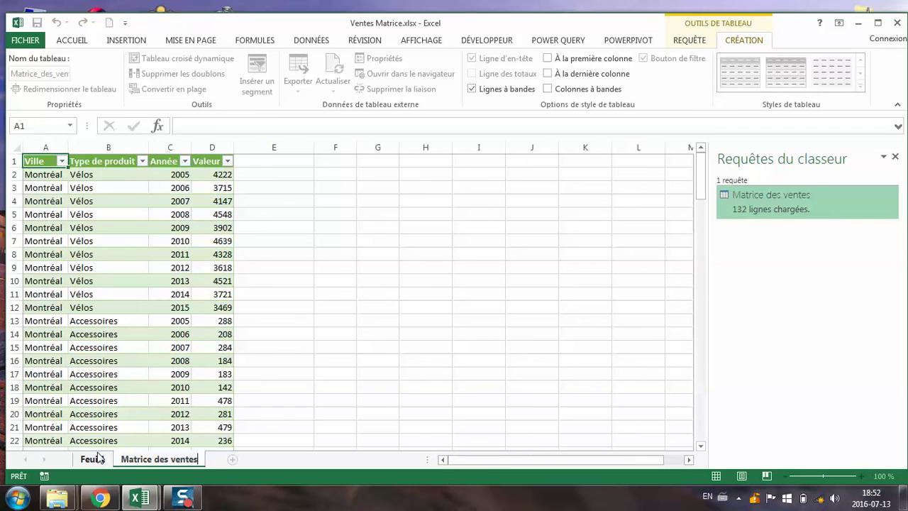
# - Delete the empty Feuil1 sheet from the workbook
pyautogui.click(100, 460)
pyautogui.rightClick(100, 462)
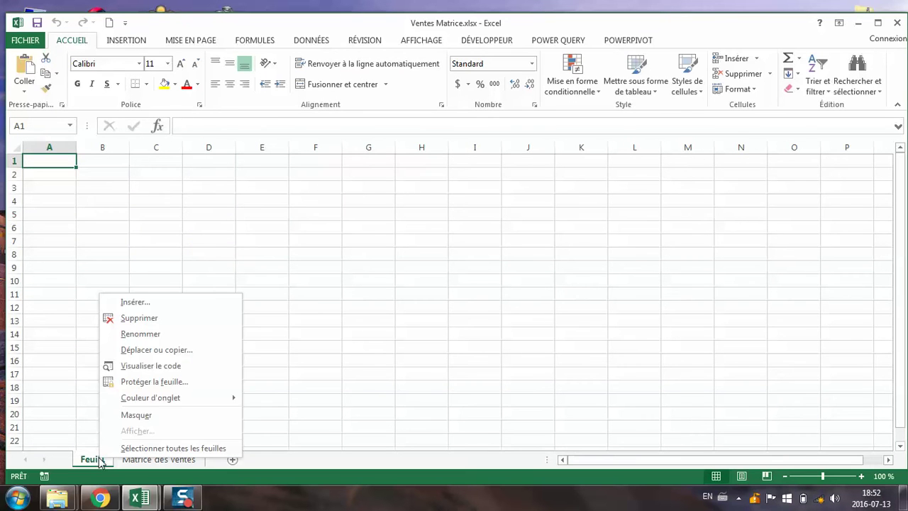
pyautogui.click(148, 320)
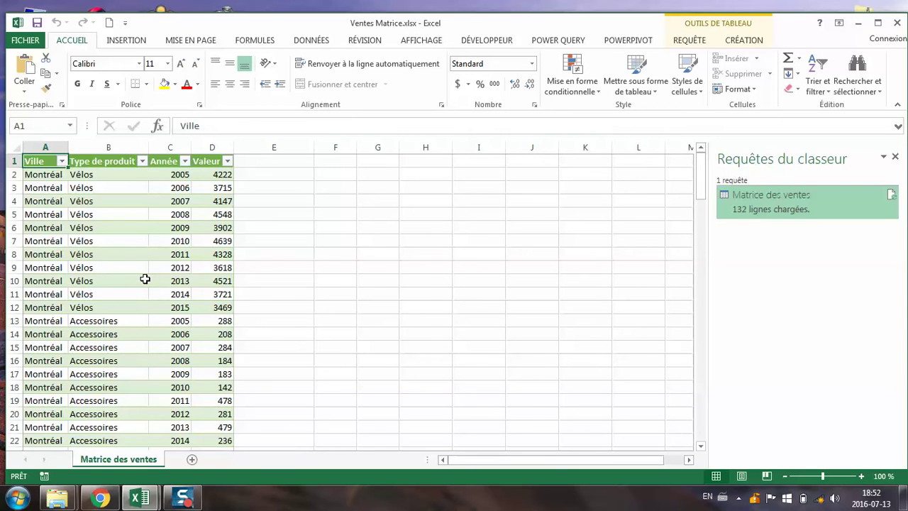
# - Insert a Power View report from the loaded sales table and title it "Répartition des ventes"
pyautogui.click(106, 257)
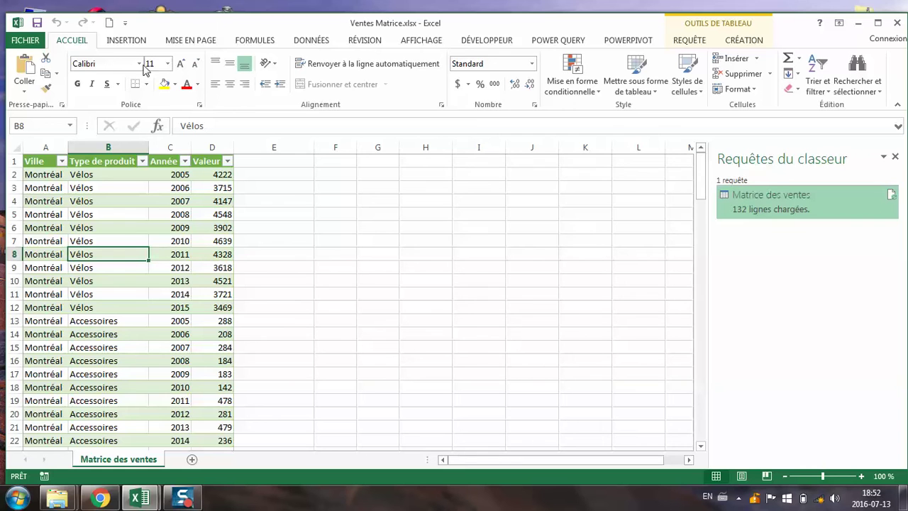
pyautogui.click(128, 40)
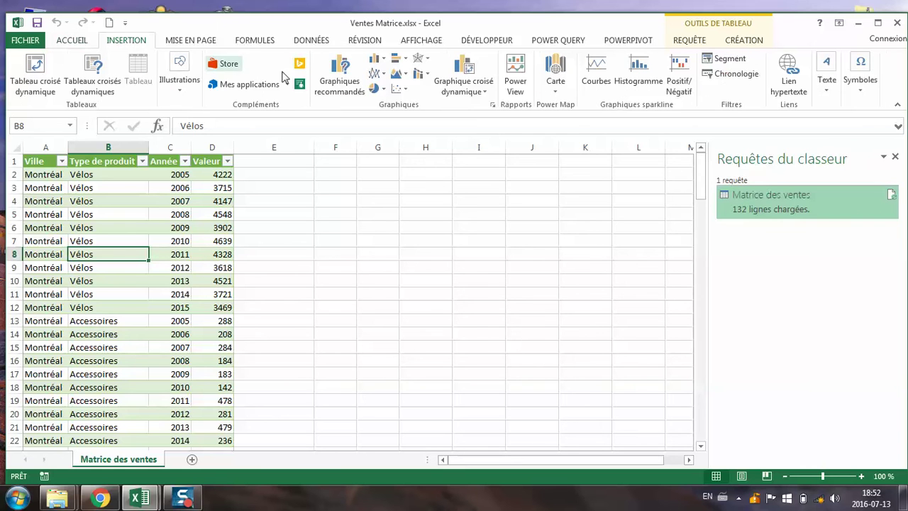
pyautogui.click(515, 71)
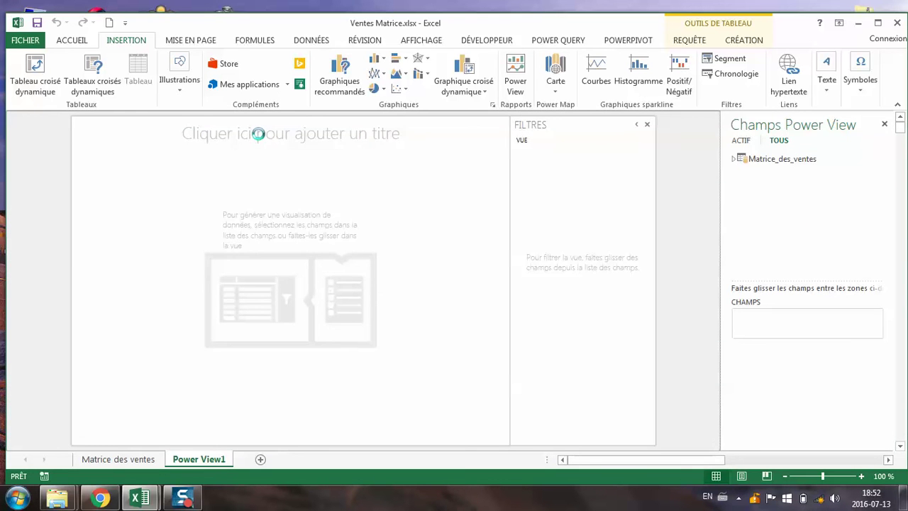
pyautogui.click(259, 137)
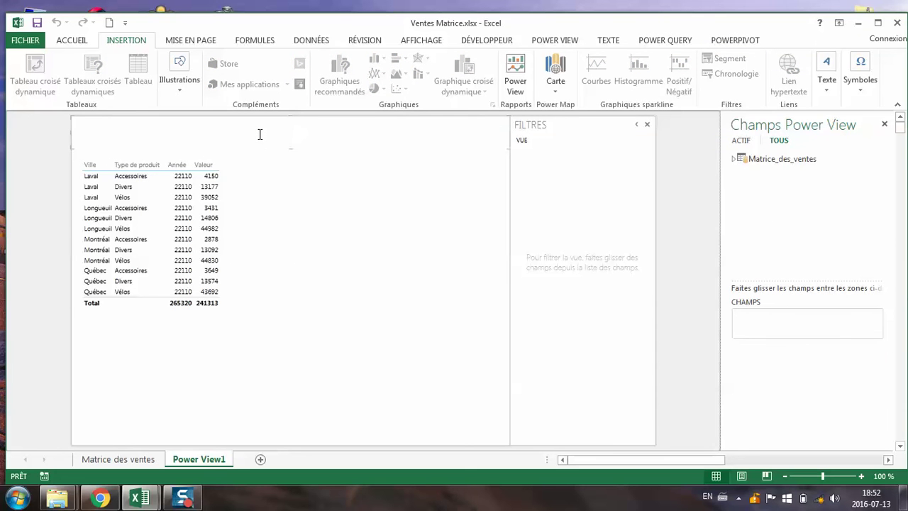
pyautogui.write('Répartition des ventes')
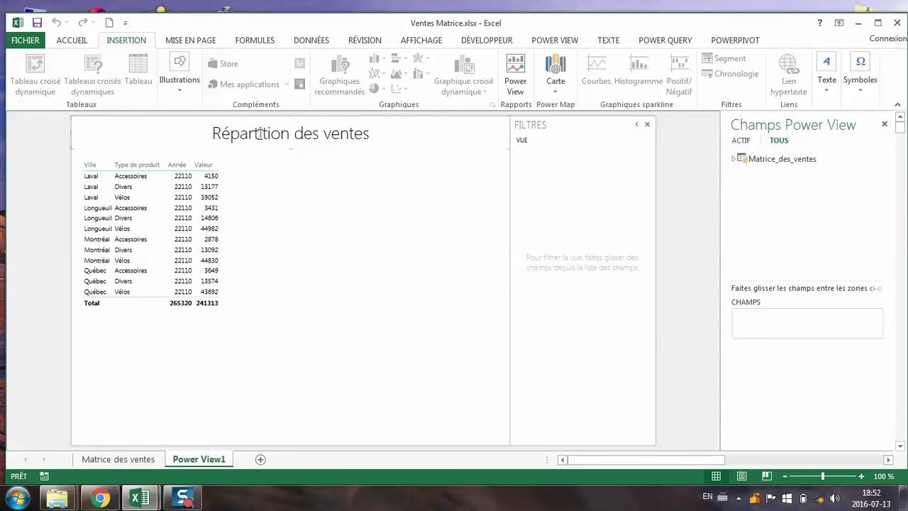
# - Reduce the report's table to the Année and Valeur fields, listing each year individually instead of summing Année
pyautogui.click(125, 199)
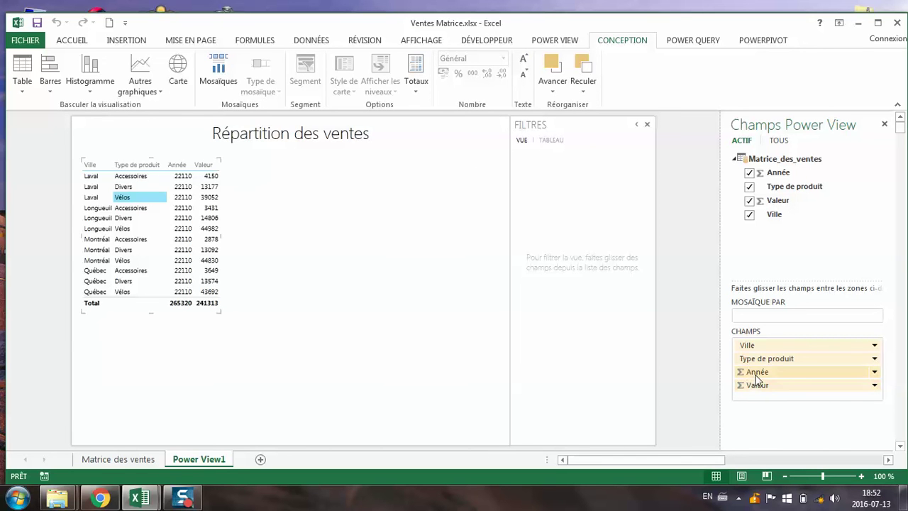
pyautogui.moveTo(776, 358); pyautogui.dragTo(782, 249)
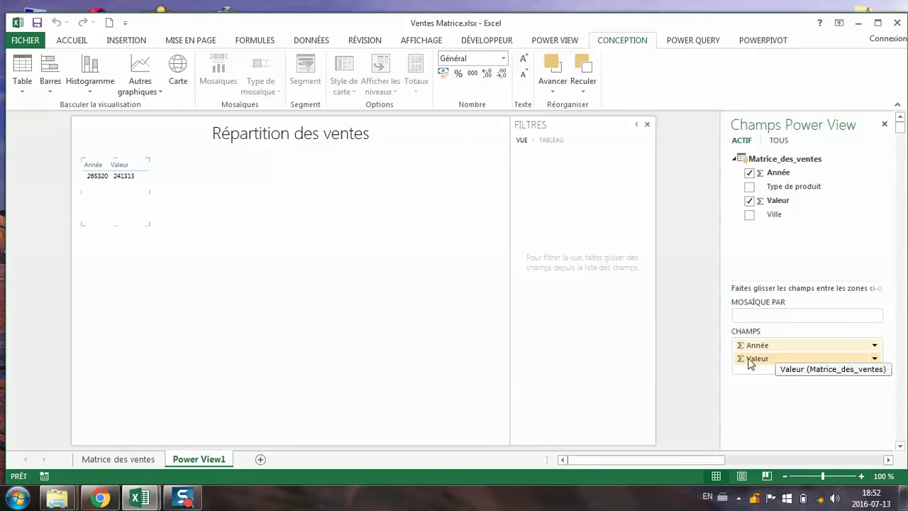
pyautogui.click(875, 347)
pyautogui.click(856, 361)
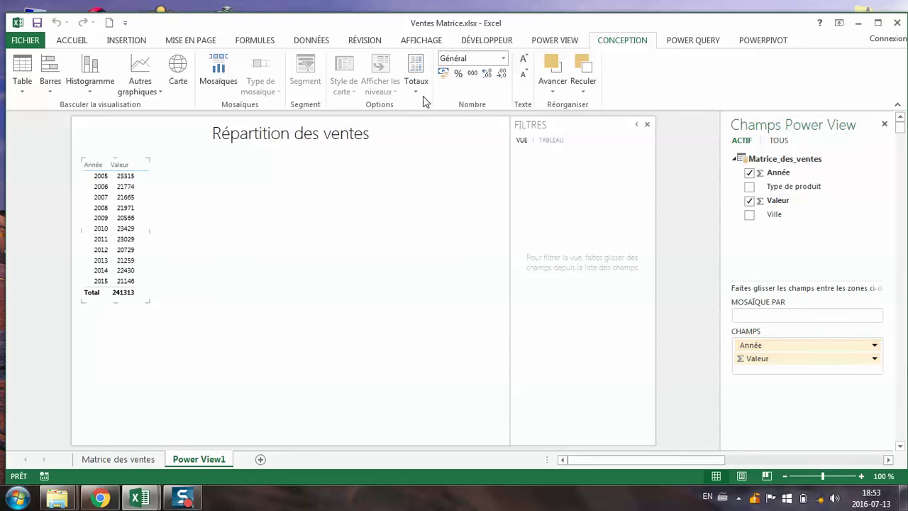
# - Convert the Année and Valeur table to a Histogramme empilé and widen it across the report so all years fit
pyautogui.click(90, 77)
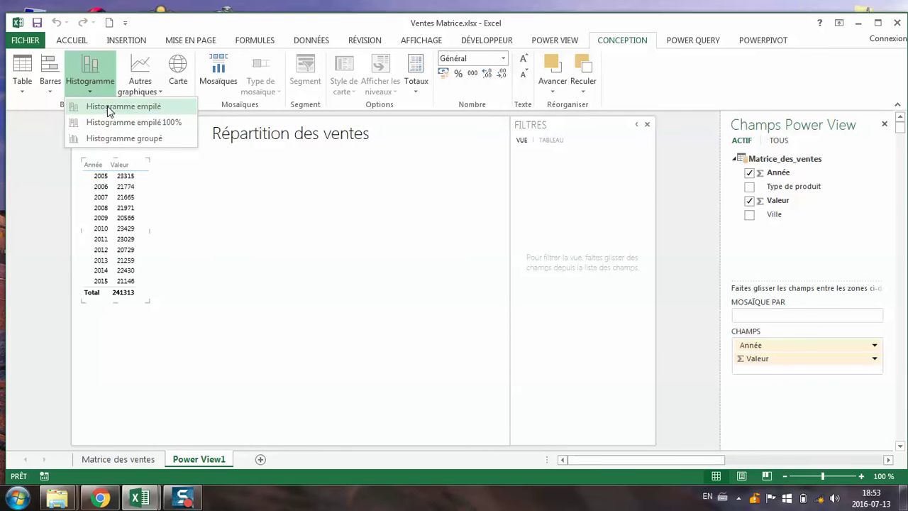
pyautogui.click(107, 106)
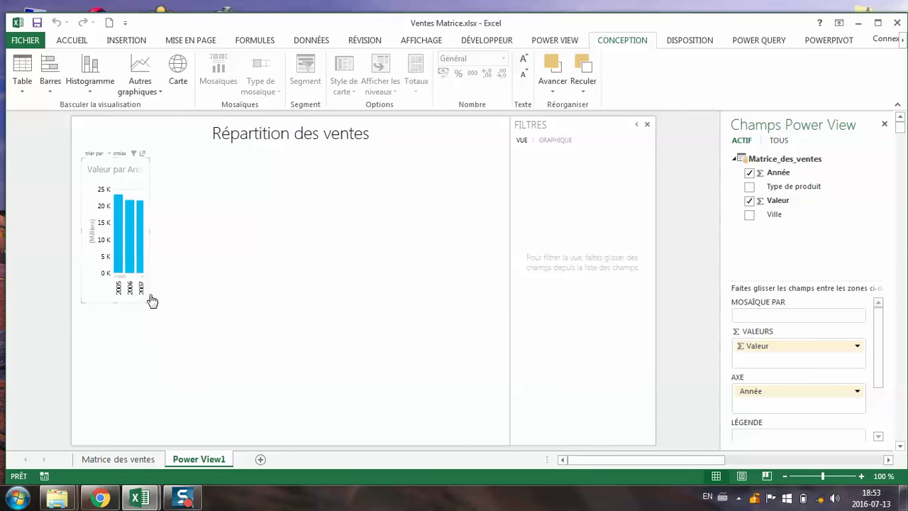
pyautogui.moveTo(148, 301); pyautogui.dragTo(147, 302)
pyautogui.moveTo(367, 281); pyautogui.dragTo(485, 279)
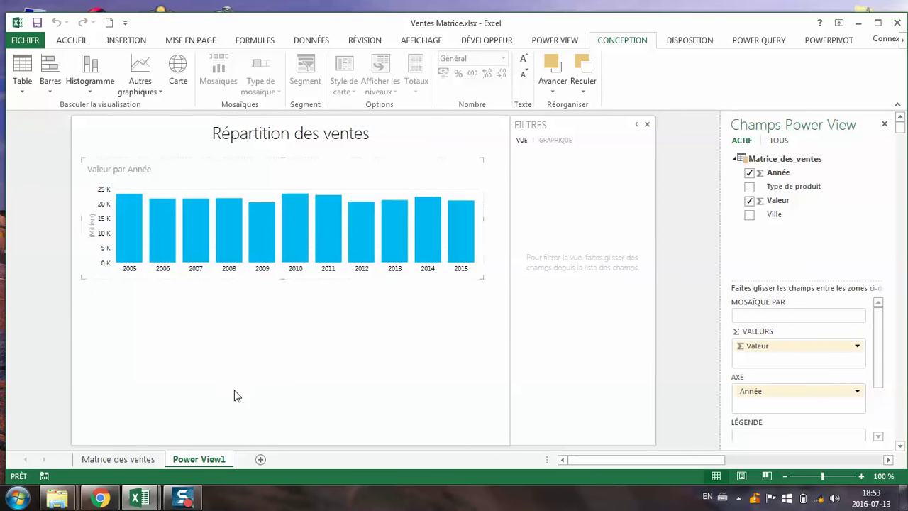
# - Create a second table below the yearly chart with the Type de produit and Valeur fields
pyautogui.click(149, 354)
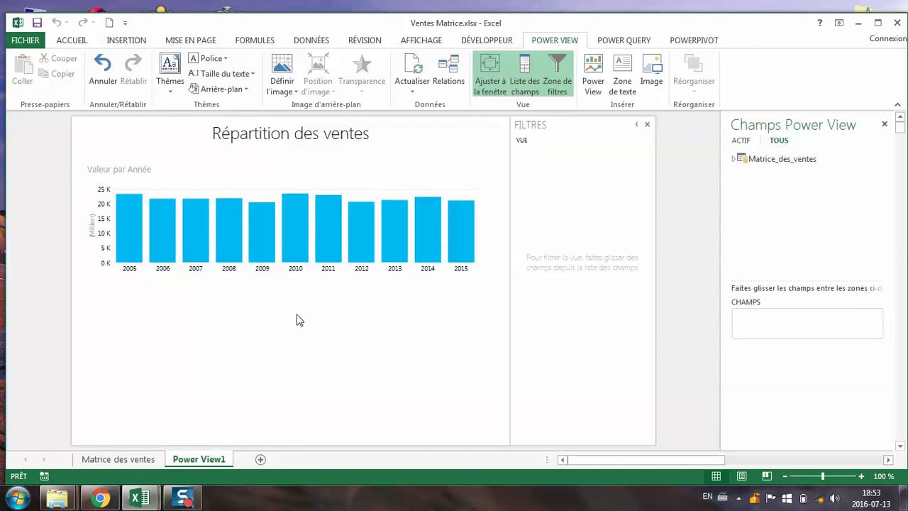
pyautogui.click(733, 160)
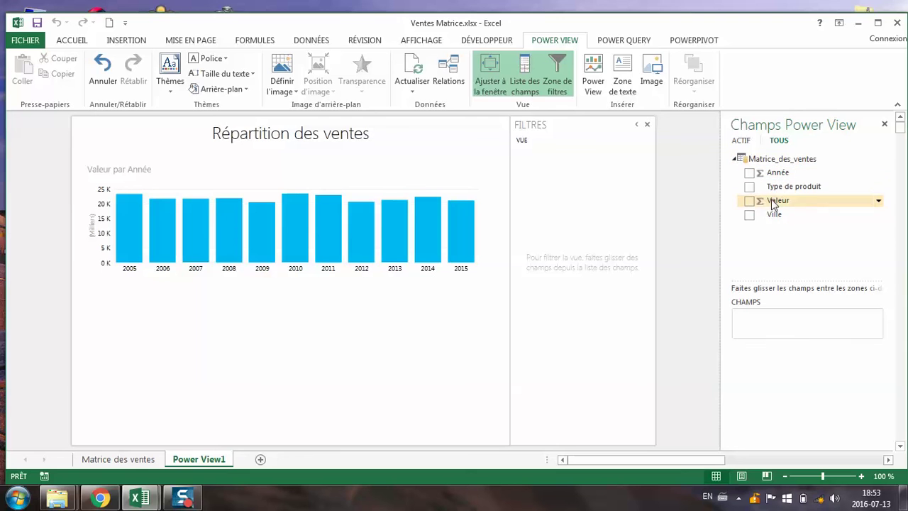
pyautogui.moveTo(777, 190); pyautogui.dragTo(777, 328)
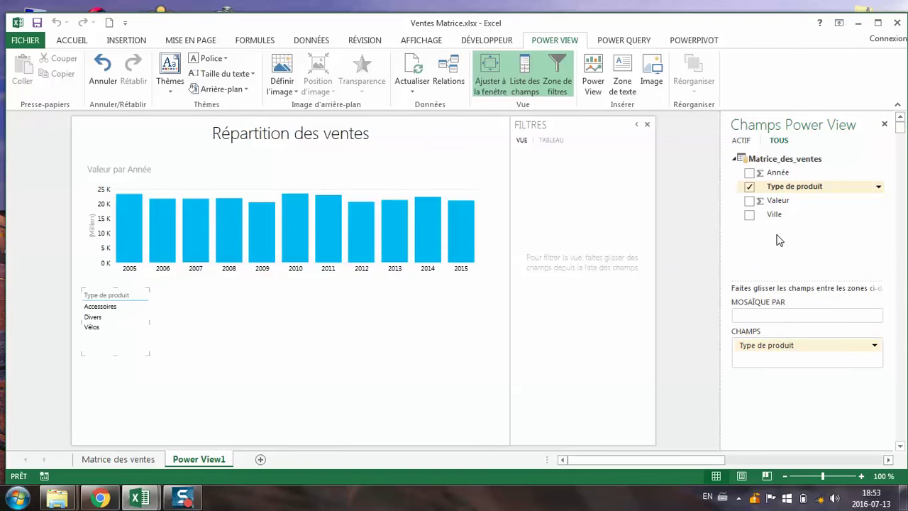
pyautogui.moveTo(784, 205); pyautogui.dragTo(778, 364)
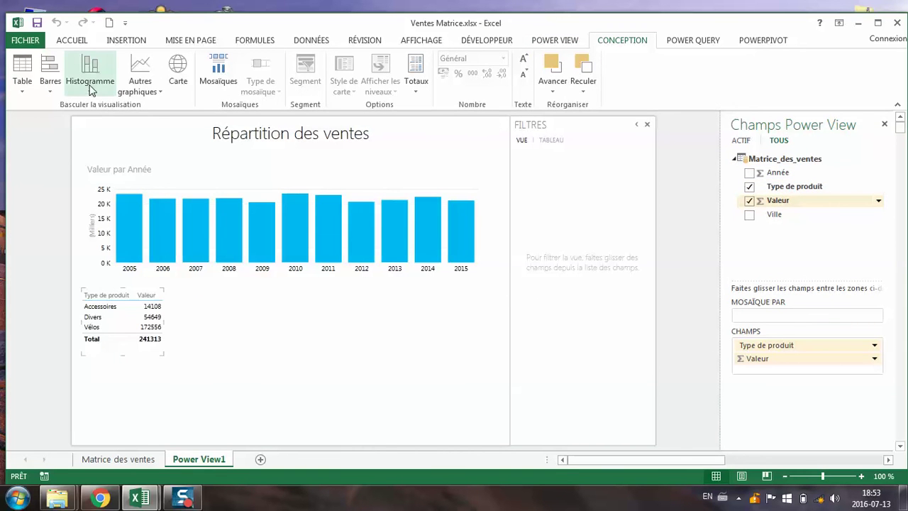
# - Convert the product type table to a Barres empilées chart and enlarge it to fill about half the report's width
pyautogui.click(50, 82)
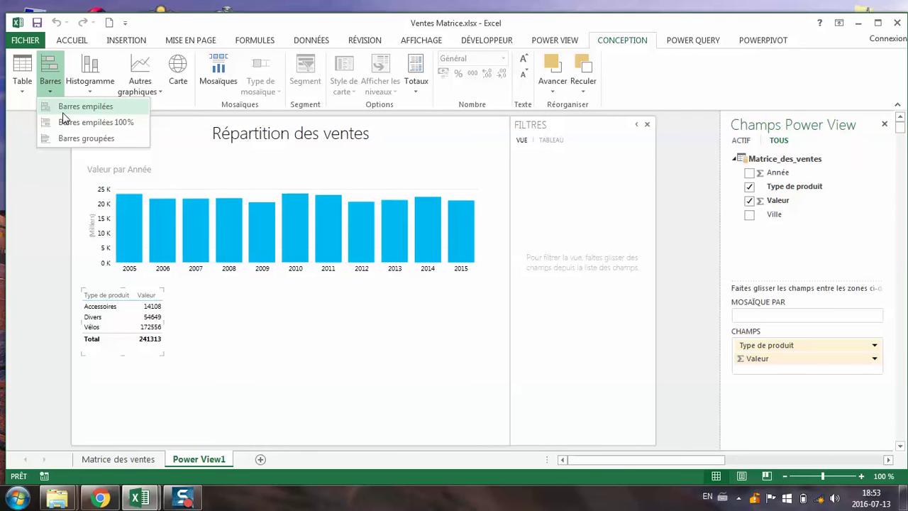
pyautogui.click(71, 107)
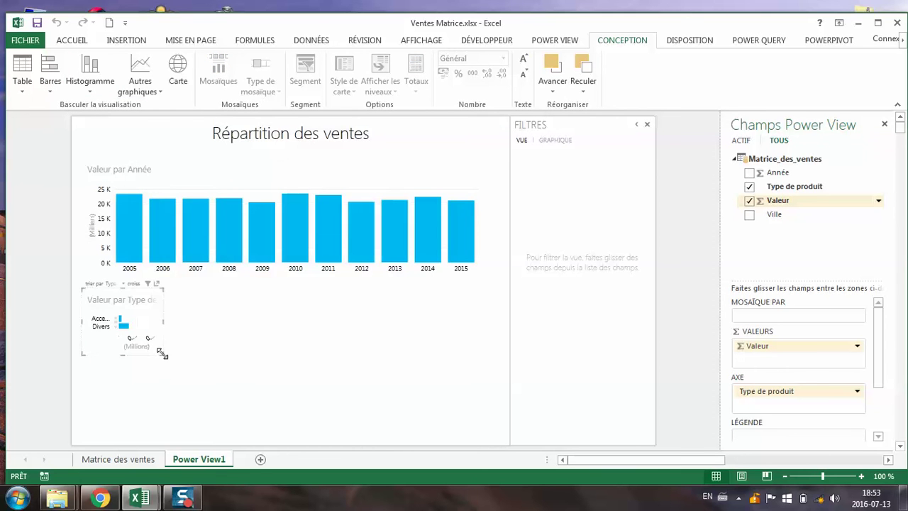
pyautogui.moveTo(163, 354); pyautogui.dragTo(288, 427)
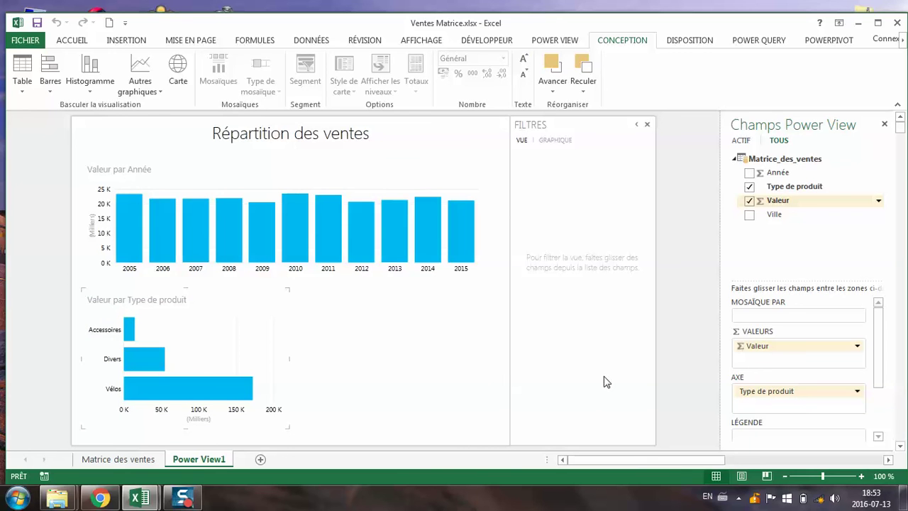
# - Create a third table beside the product type chart with the Ville and Valeur fields
pyautogui.click(401, 342)
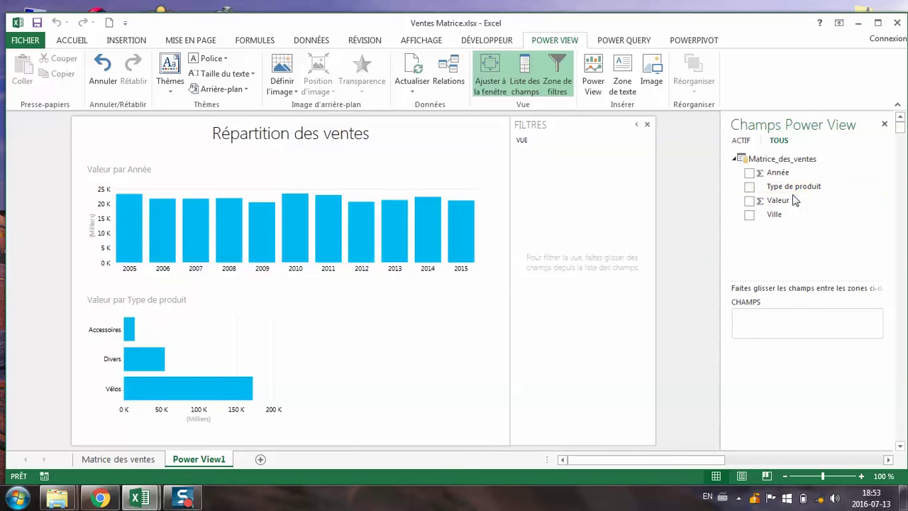
pyautogui.moveTo(795, 201); pyautogui.dragTo(800, 328)
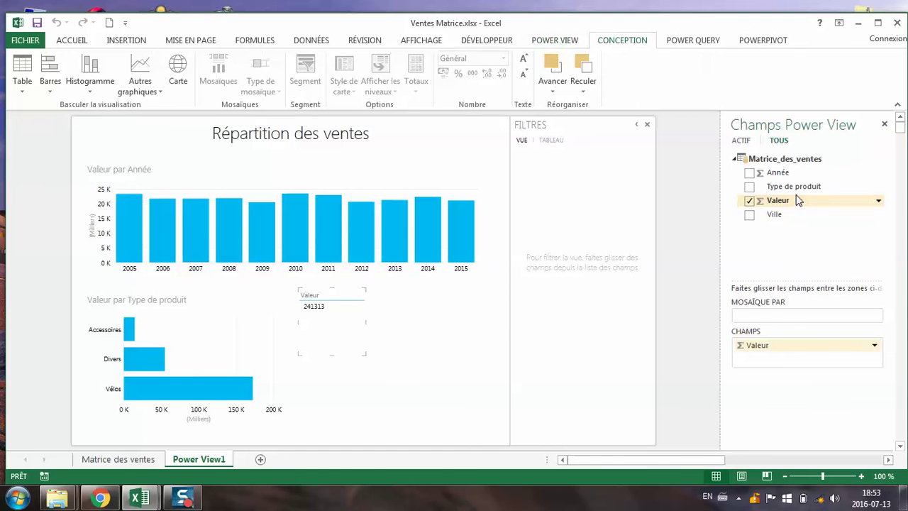
pyautogui.moveTo(780, 215); pyautogui.dragTo(785, 370)
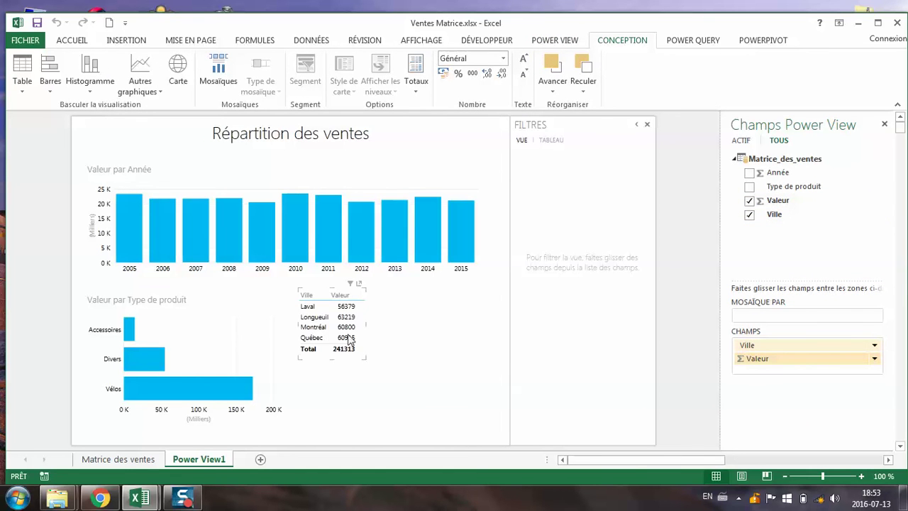
# - Convert the Ville and Valeur table to a Secteurs chart and enlarge it to fill the free space beside the product type chart
pyautogui.click(150, 90)
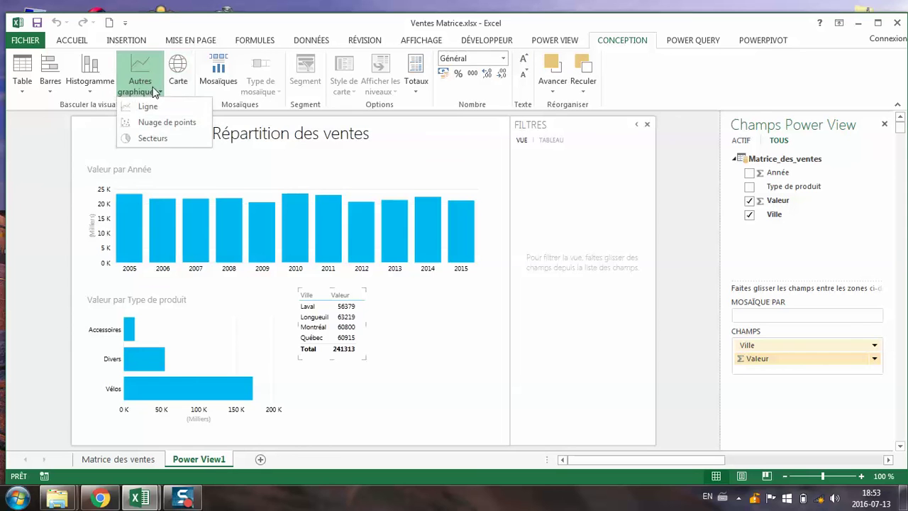
pyautogui.click(152, 137)
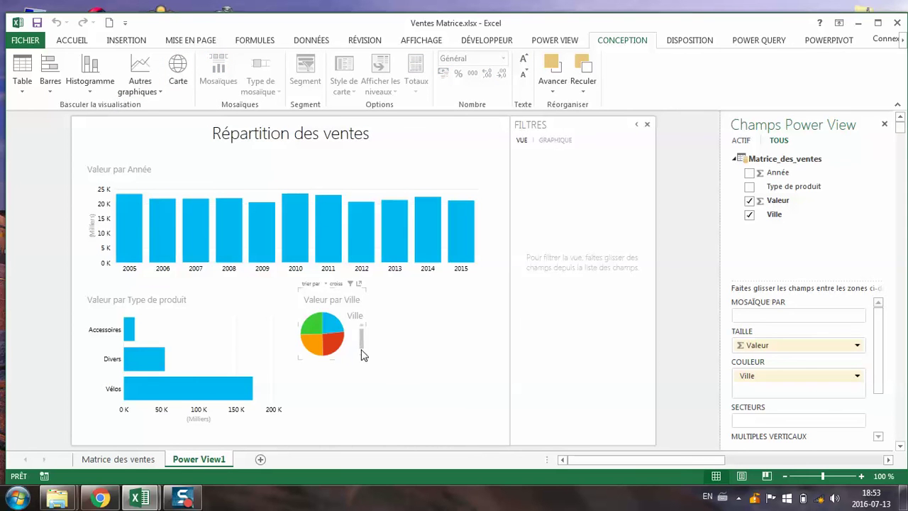
pyautogui.moveTo(362, 358); pyautogui.dragTo(491, 407)
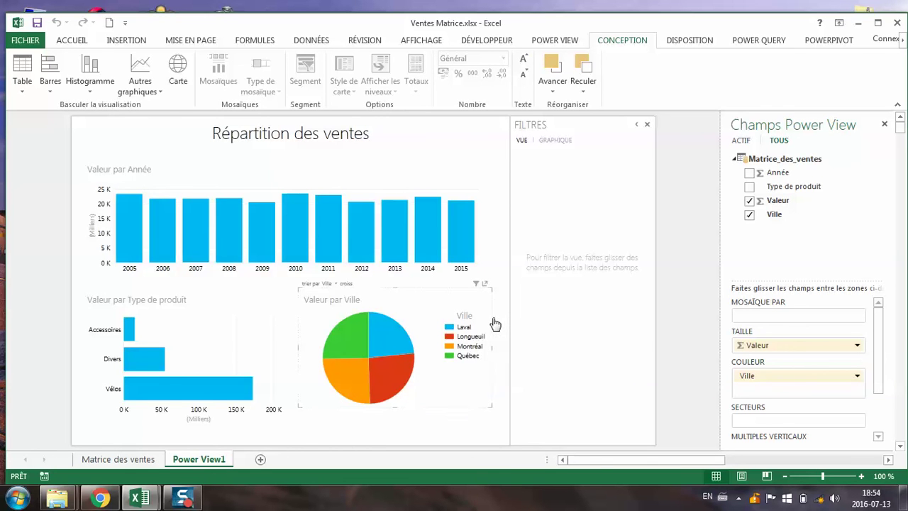
pyautogui.moveTo(491, 405); pyautogui.dragTo(494, 418)
pyautogui.moveTo(421, 244)
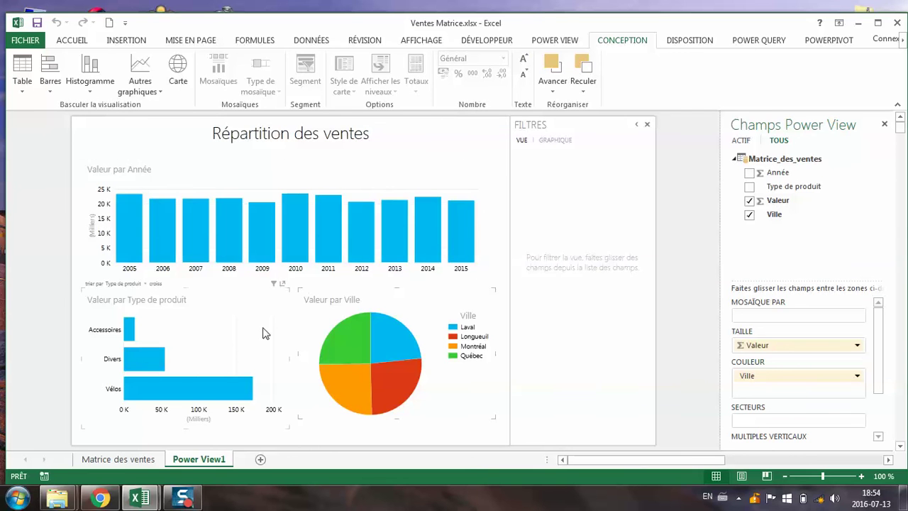
# - Compare the flattened Matrice des ventes table with the original matrix in VentesMatriceDonnees.xlsx, returning to Ventes Matrice.xlsx
pyautogui.click(146, 457)
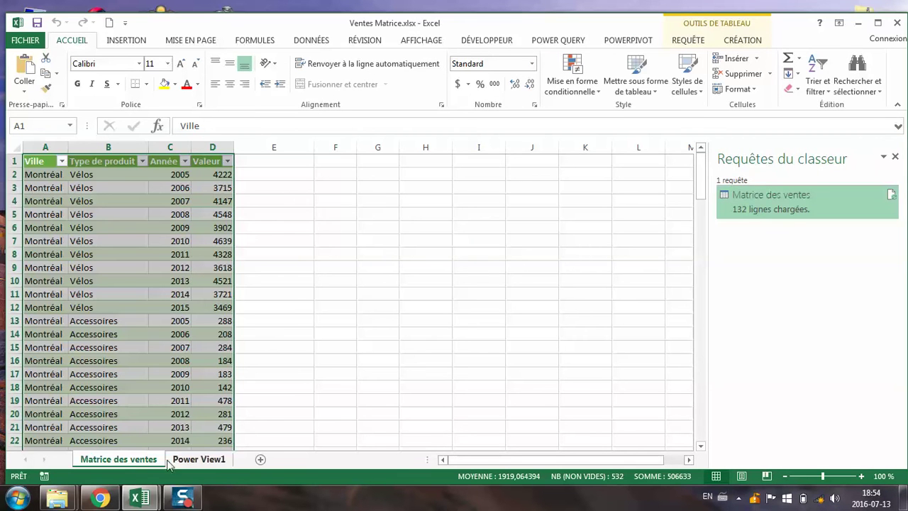
pyautogui.click(139, 498)
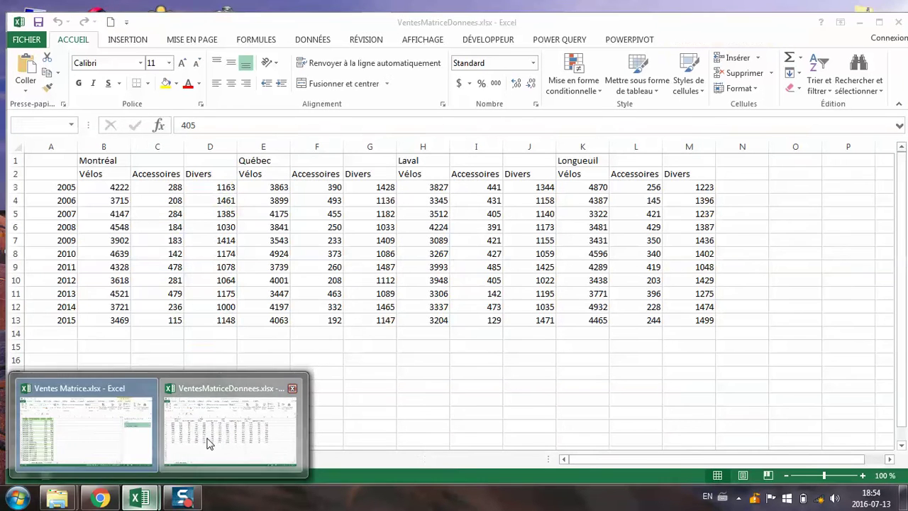
pyautogui.click(213, 444)
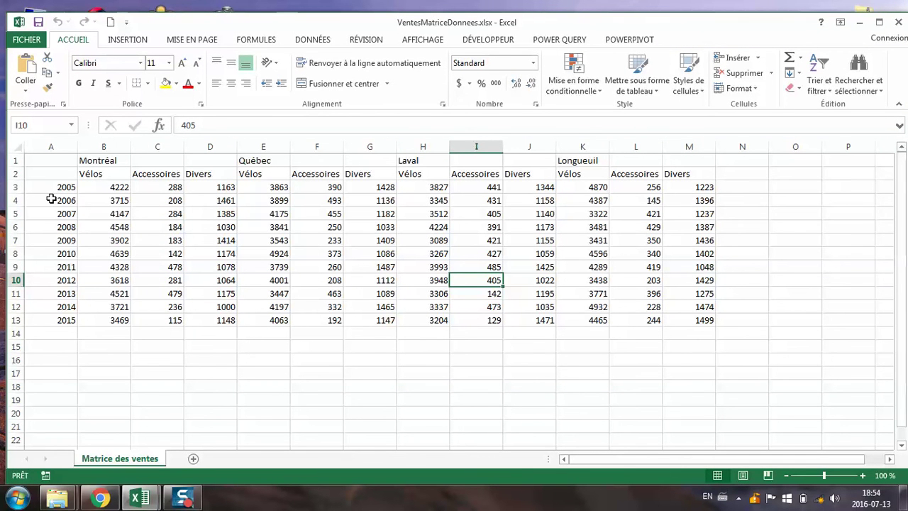
pyautogui.click(145, 498)
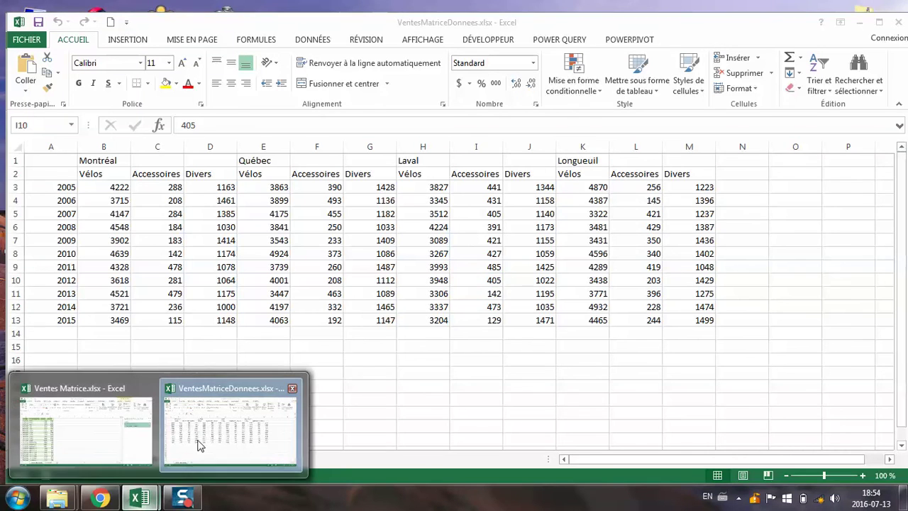
pyautogui.click(118, 440)
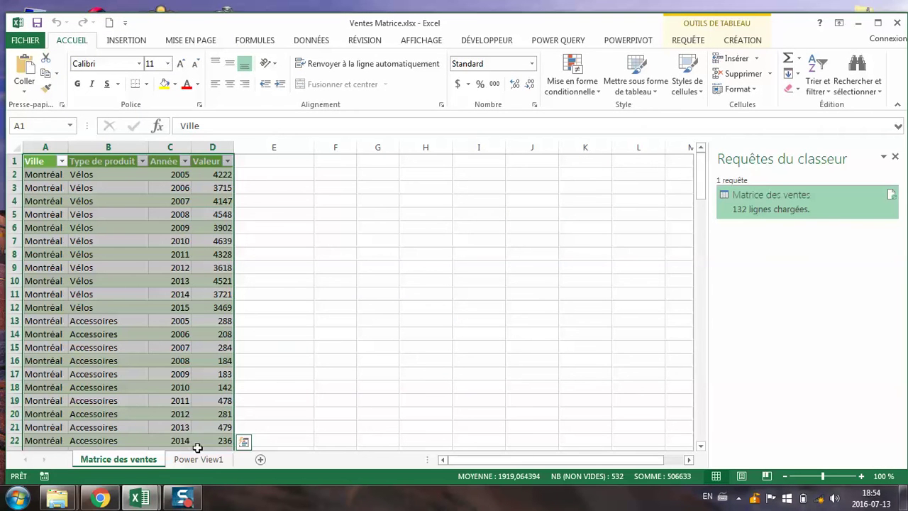